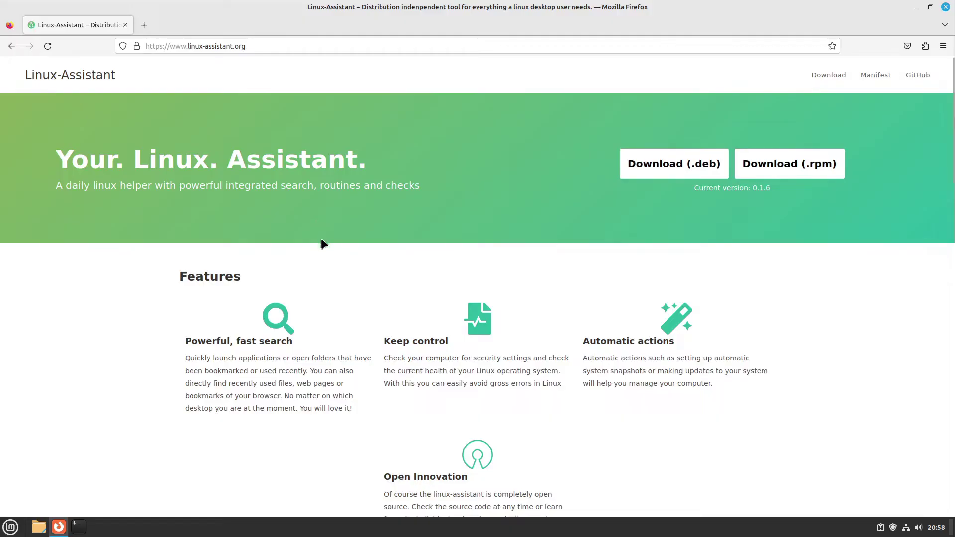
Download the linux-assistant.deb package (9.1 MB) from the Linux Assistant website
{"action": "scroll", "coordinate": [292, 283], "scroll_direction": "down", "scroll_amount": 2}
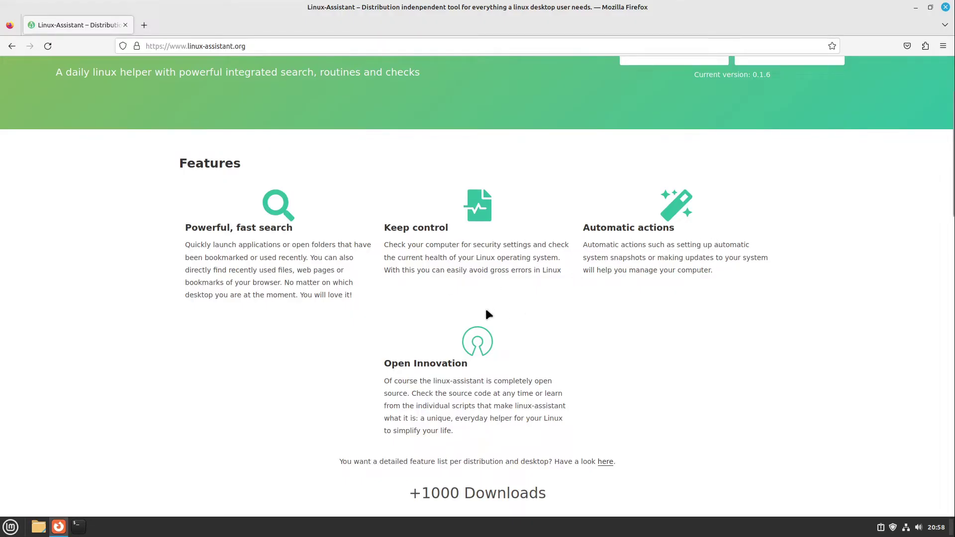
{"action": "scroll", "coordinate": [487, 313], "scroll_direction": "down", "scroll_amount": 3}
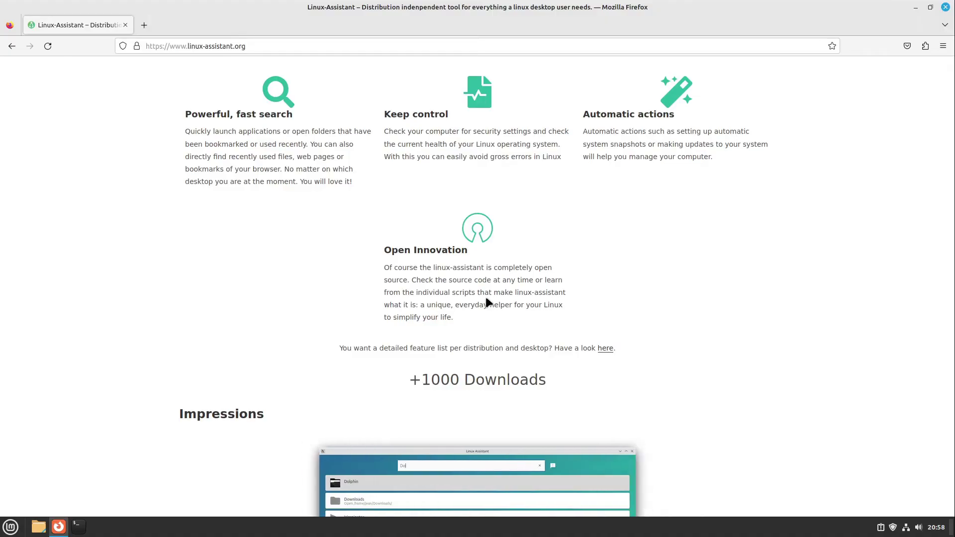
{"action": "scroll", "coordinate": [460, 310], "scroll_direction": "down", "scroll_amount": 5}
{"action": "scroll", "coordinate": [459, 307], "scroll_direction": "down", "scroll_amount": 10}
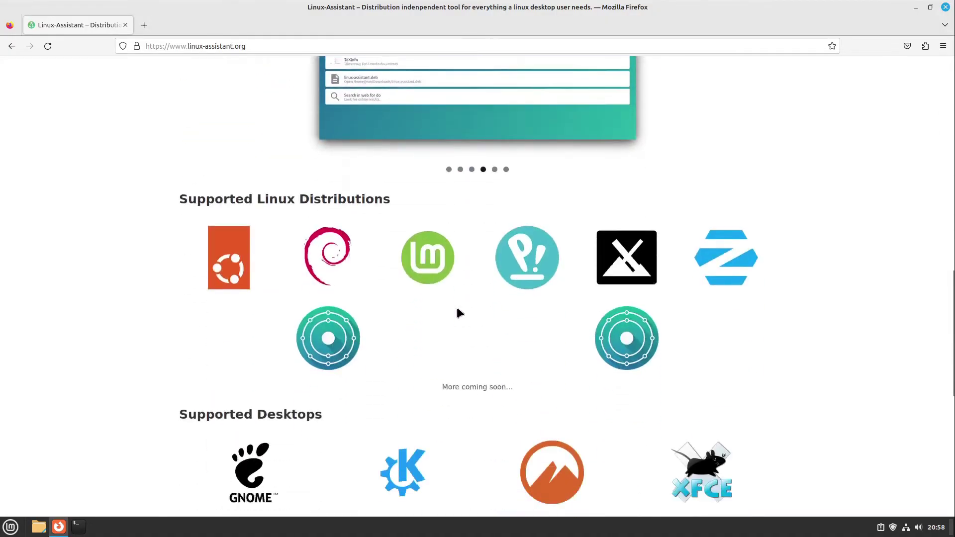
{"action": "scroll", "coordinate": [452, 304], "scroll_direction": "up", "scroll_amount": 3}
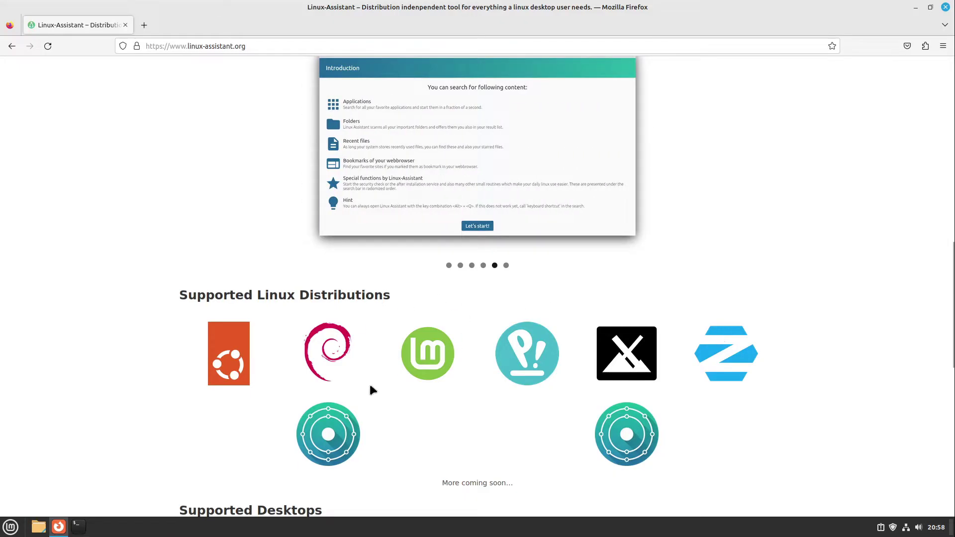
{"action": "scroll", "coordinate": [503, 324], "scroll_direction": "down", "scroll_amount": 10}
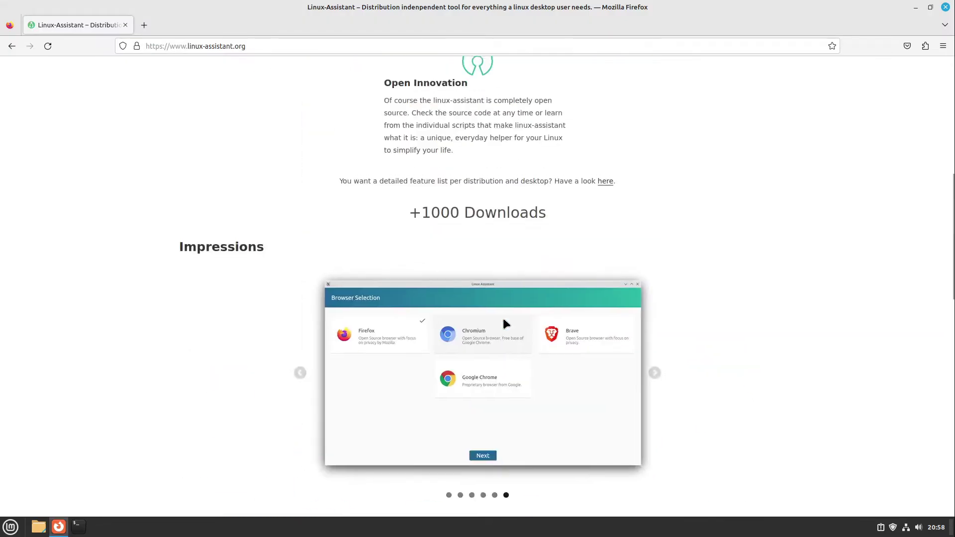
{"action": "scroll", "coordinate": [505, 323], "scroll_direction": "up", "scroll_amount": 1}
{"action": "scroll", "coordinate": [505, 324], "scroll_direction": "up", "scroll_amount": 7}
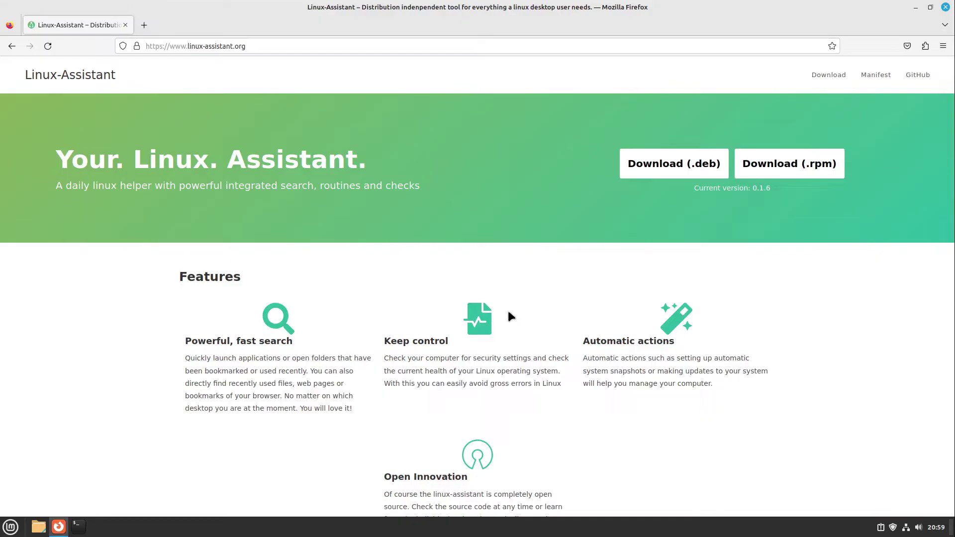
{"action": "left_click", "coordinate": [673, 163]}
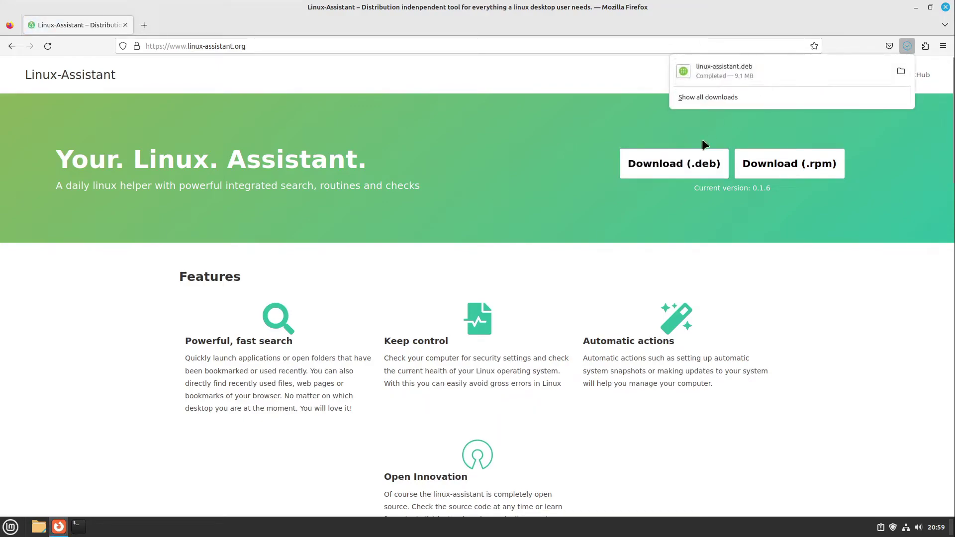
Install linux-assistant 0.1.6 from the downloaded .deb with the account password, then close the installer
{"action": "left_click", "coordinate": [787, 73]}
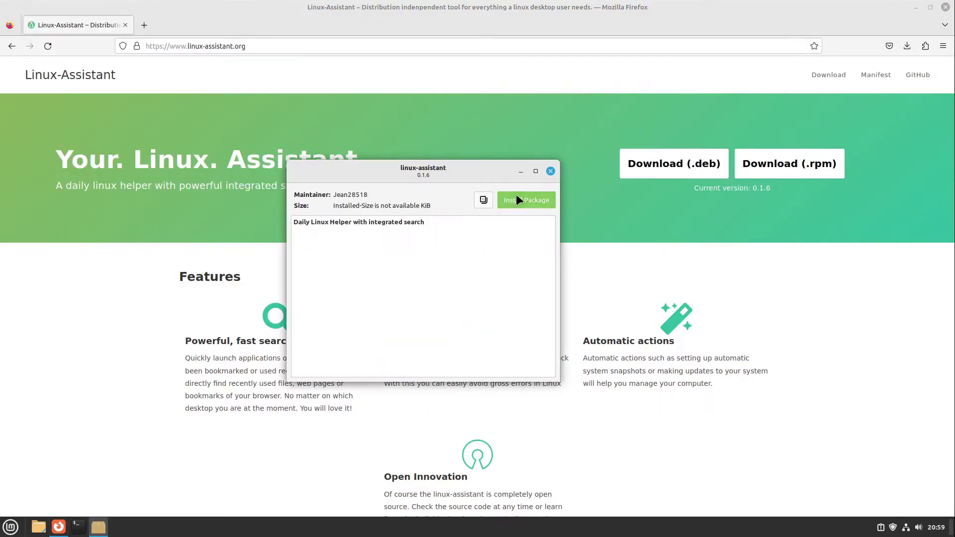
{"action": "left_click", "coordinate": [519, 201]}
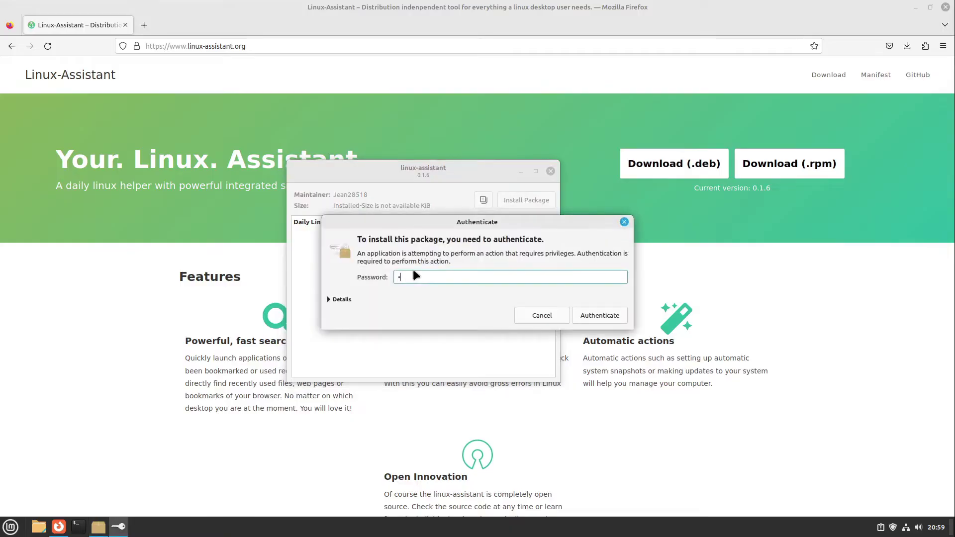
{"action": "key", "text": "Return"}
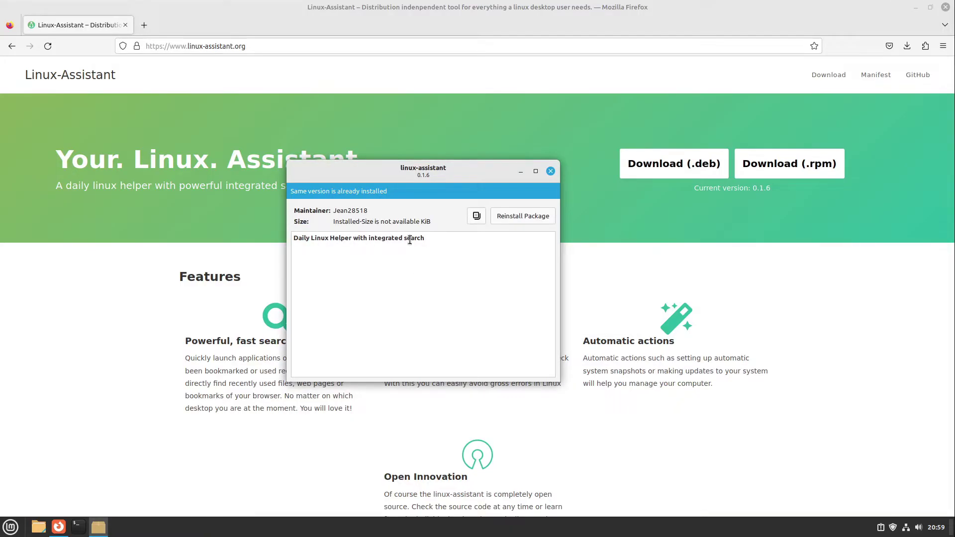
{"action": "left_click", "coordinate": [550, 171]}
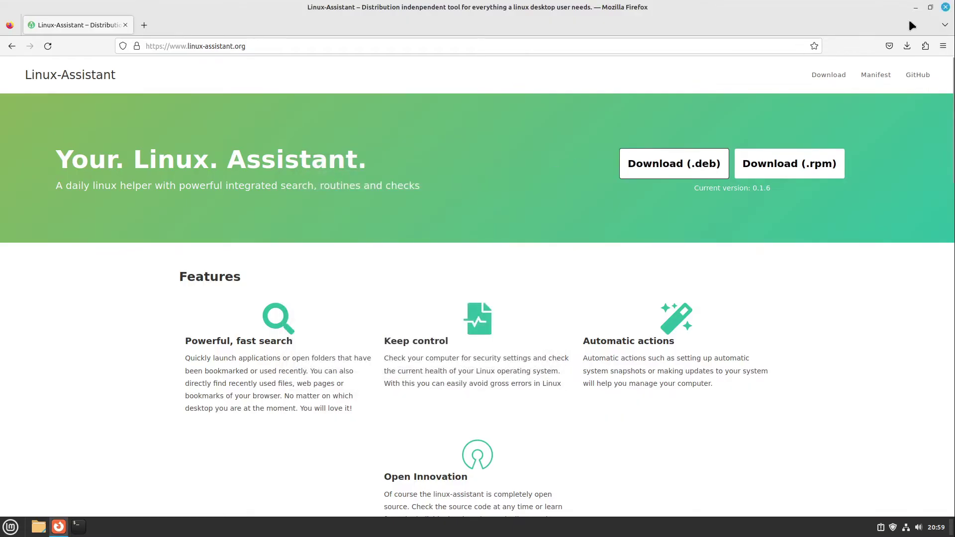
Close Firefox and launch Linux-Assistant by searching 'linux' in the Mint menu
{"action": "left_click", "coordinate": [945, 8]}
{"action": "left_click", "coordinate": [10, 526]}
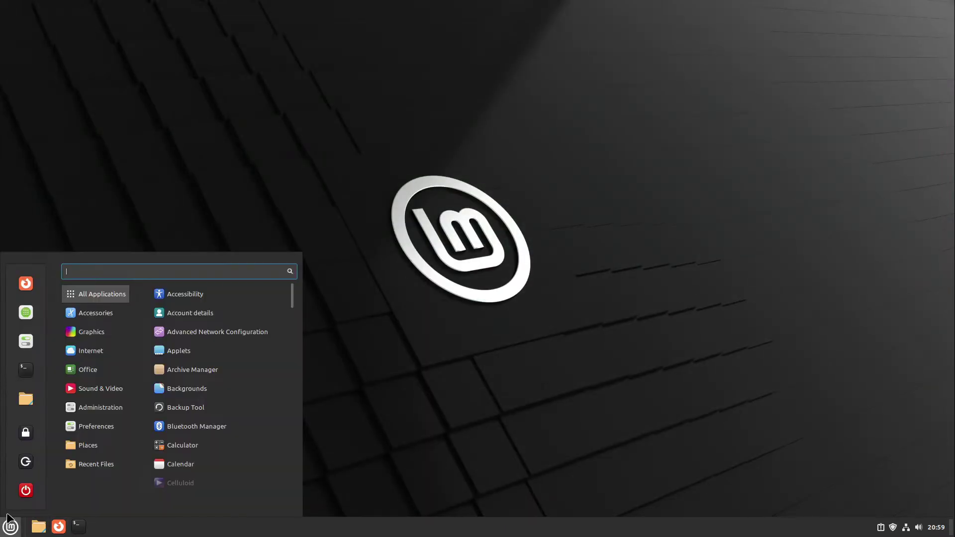
{"action": "type", "text": "linux"}
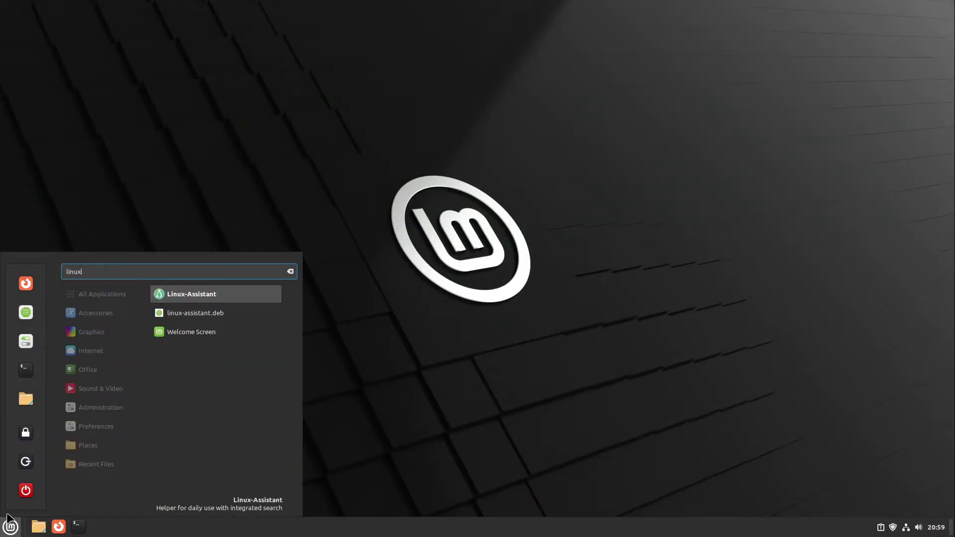
{"action": "left_click", "coordinate": [191, 300]}
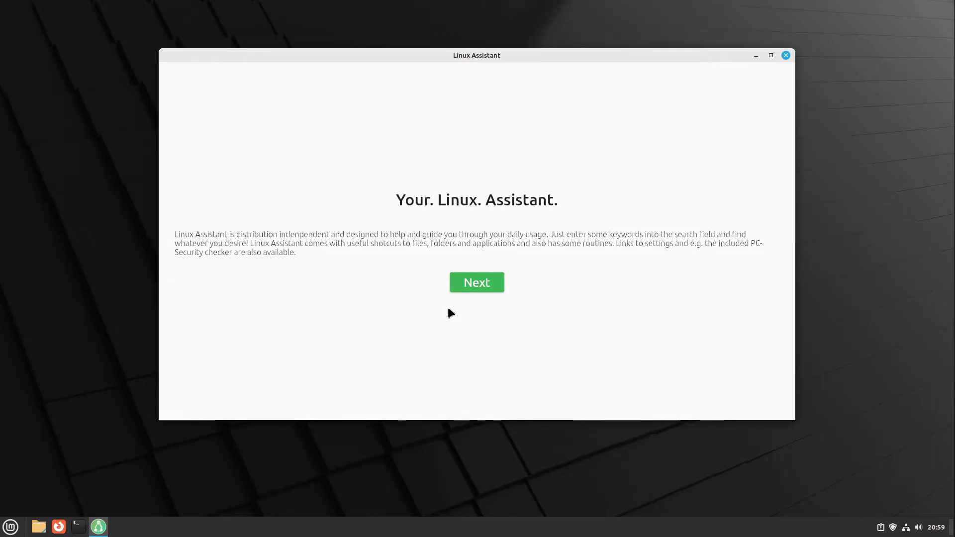
Get past the welcome page and confirm the detected Linux Mint Cinnamon system is correct
{"action": "left_click", "coordinate": [468, 282]}
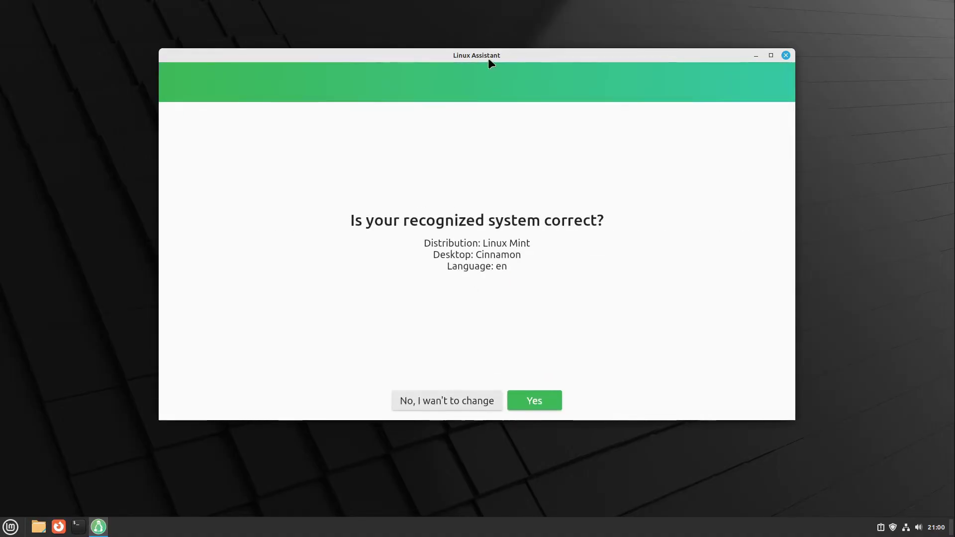
{"action": "left_click_drag", "start_coordinate": [488, 58], "coordinate": [486, 99]}
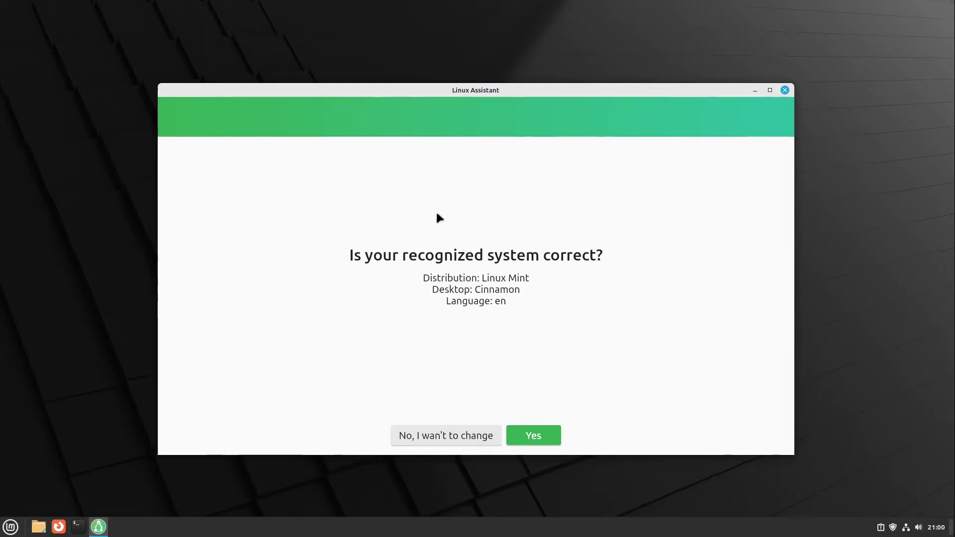
{"action": "left_click", "coordinate": [550, 439]}
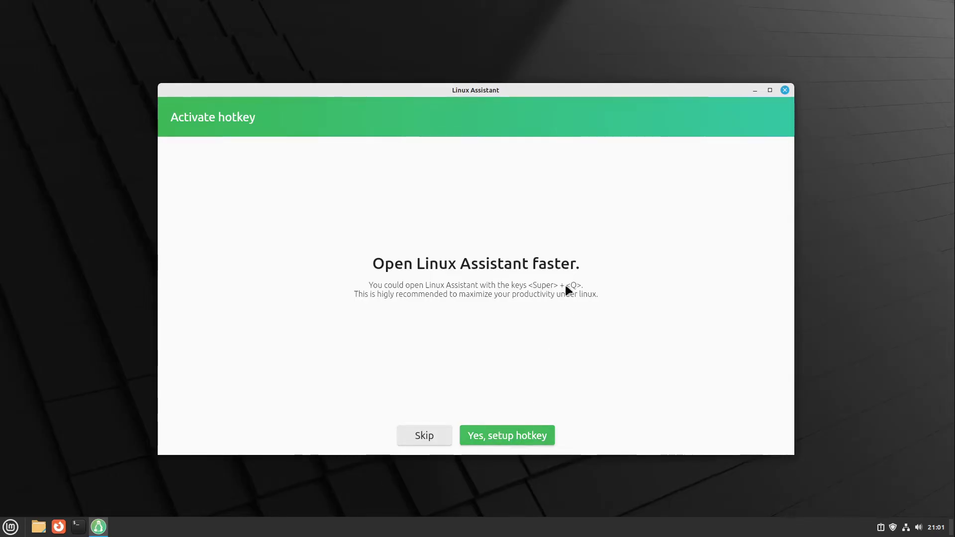
Accept the Super+Q hotkey, then begin the initial setup and after-installation configuration
{"action": "left_click", "coordinate": [508, 436]}
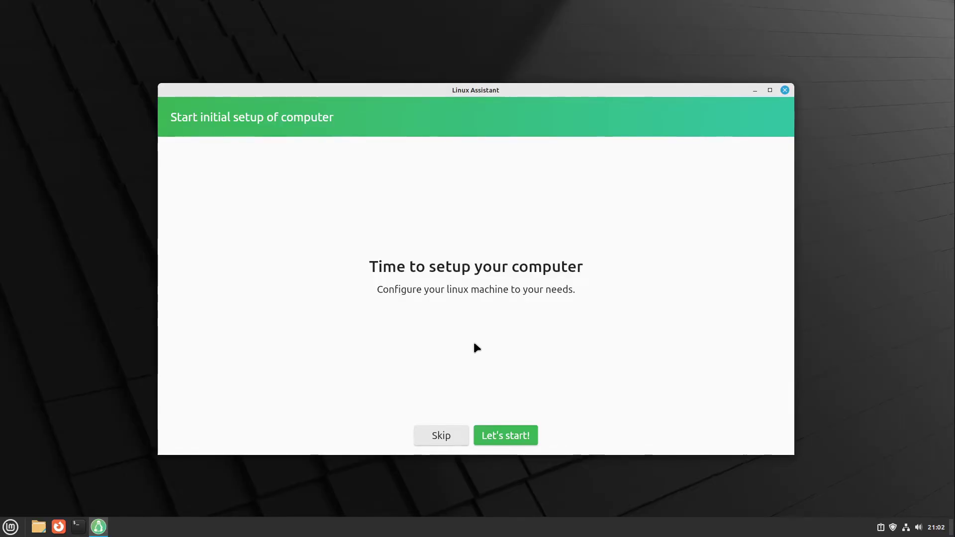
{"action": "left_click", "coordinate": [508, 435]}
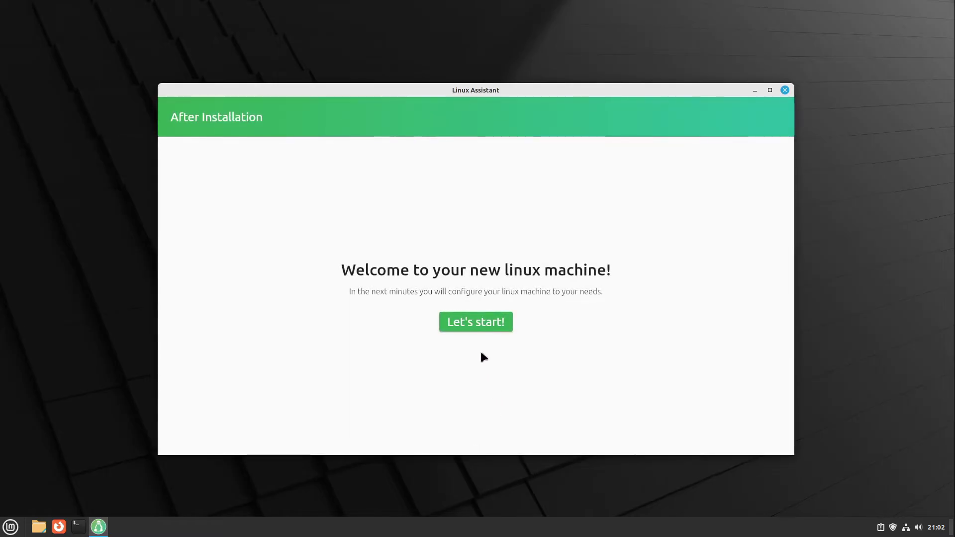
{"action": "left_click", "coordinate": [474, 322]}
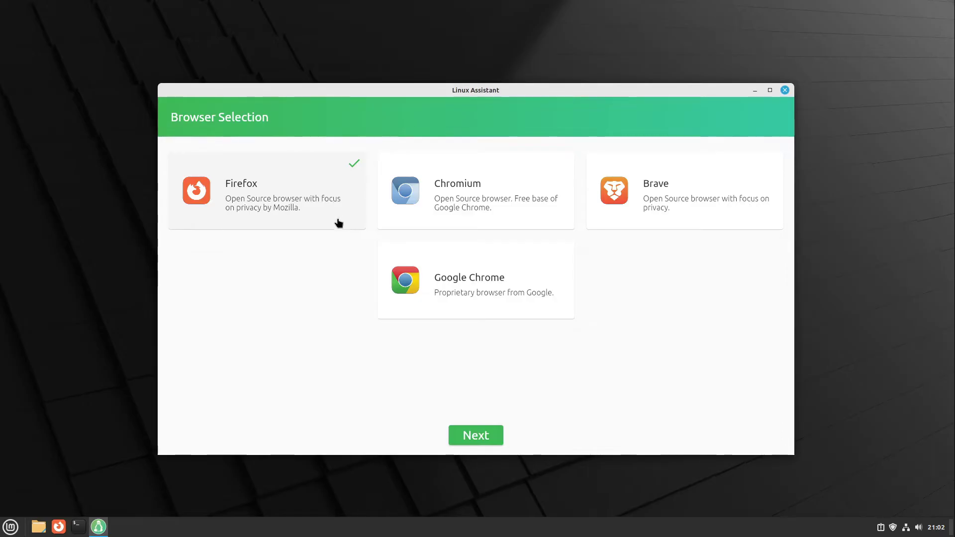
Toggle the browser cards so only Firefox and Chromium are checked, leaving Chrome and Brave off
{"action": "left_click", "coordinate": [279, 184]}
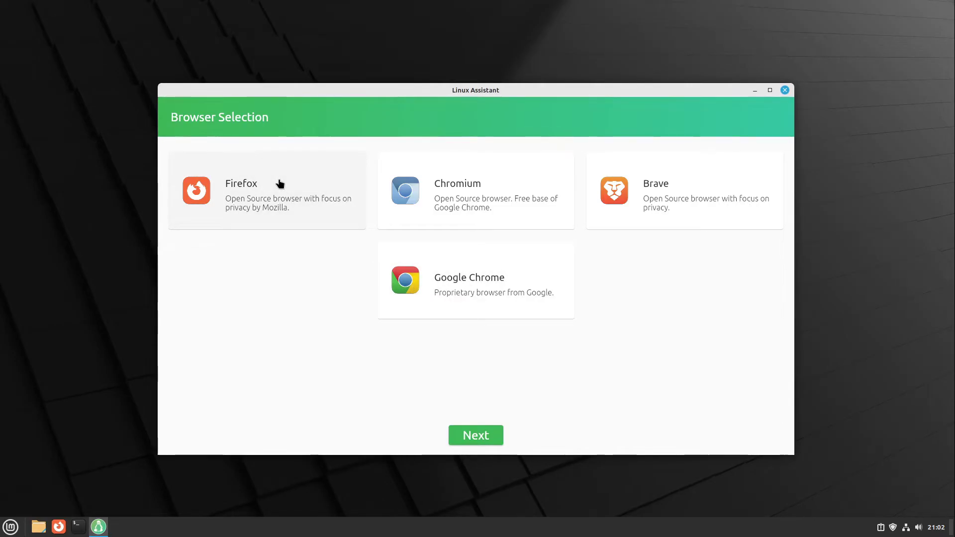
{"action": "left_click", "coordinate": [441, 284]}
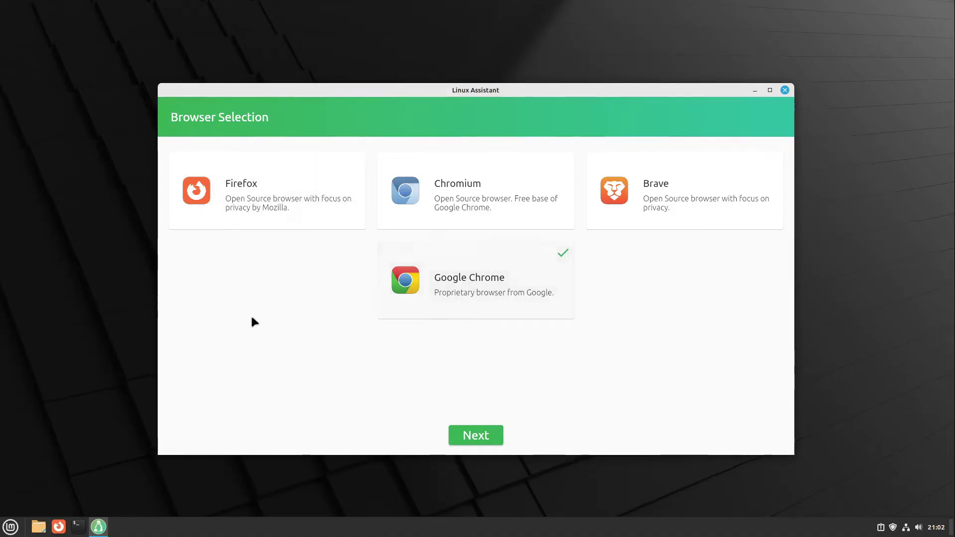
{"action": "left_click", "coordinate": [409, 192]}
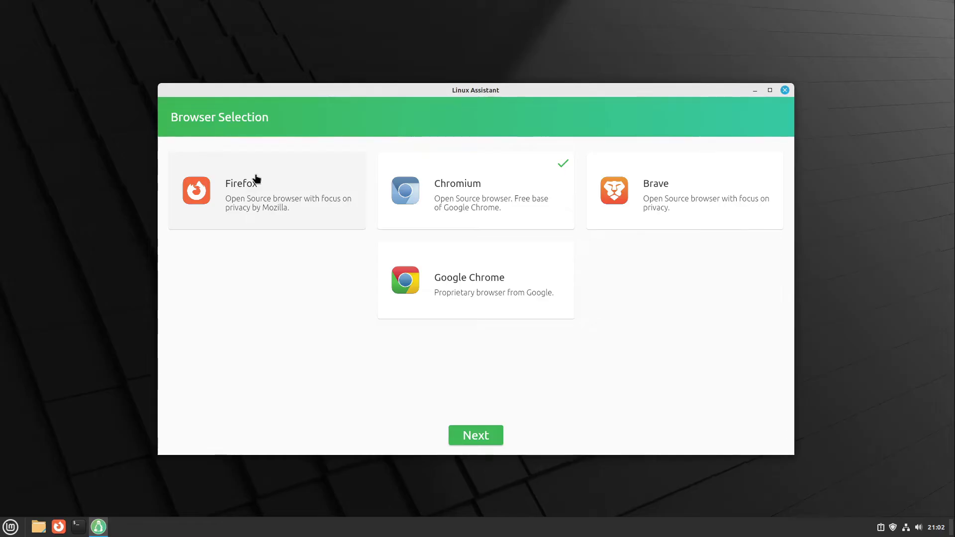
{"action": "left_click", "coordinate": [243, 188]}
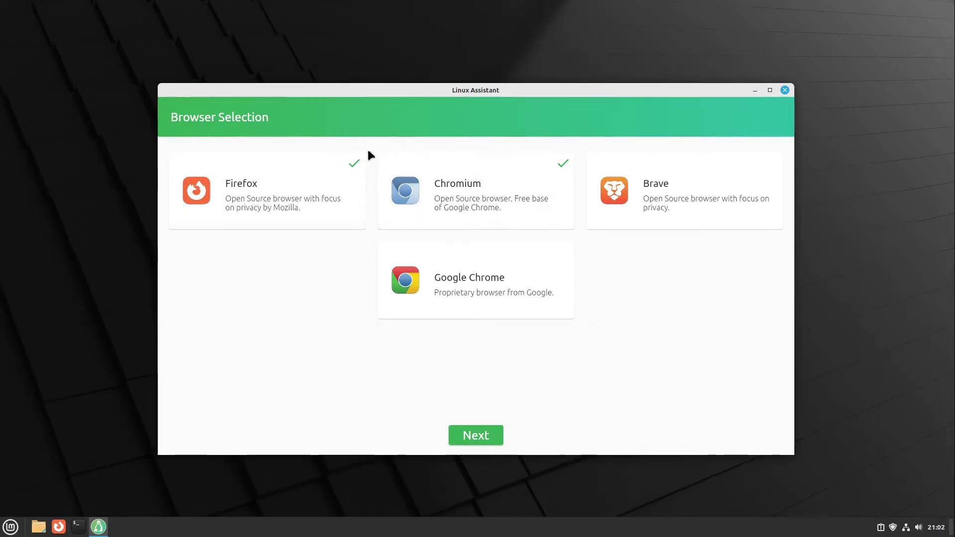
Keep the browser and office suite choices, add Element beside Thunderbird, and continue
{"action": "left_click", "coordinate": [486, 442]}
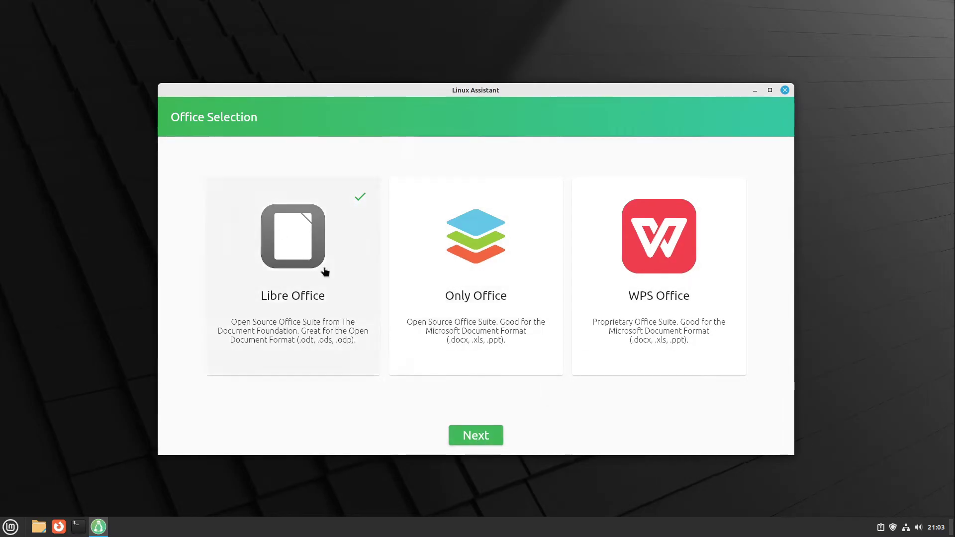
{"action": "left_click", "coordinate": [472, 436]}
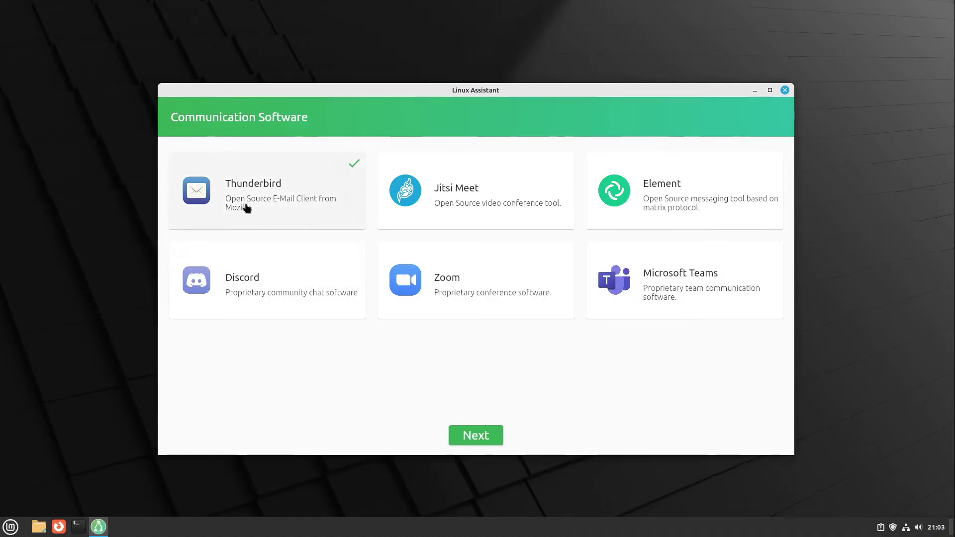
{"action": "left_click", "coordinate": [641, 194]}
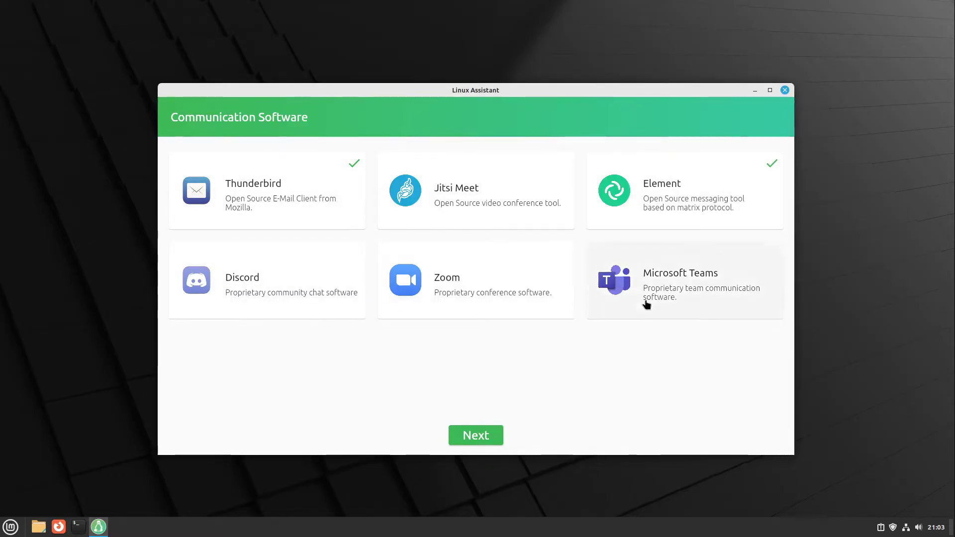
{"action": "left_click", "coordinate": [475, 432]}
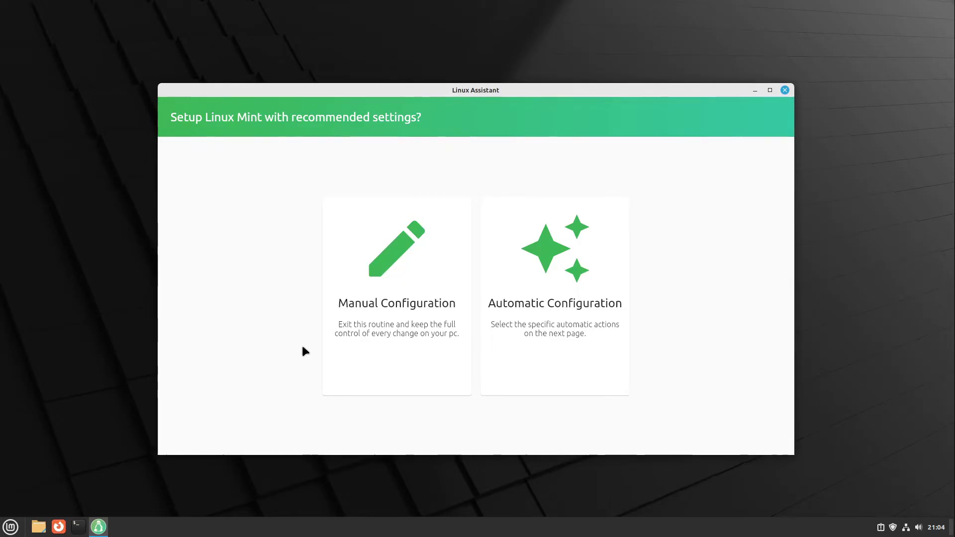
{"action": "left_click", "coordinate": [573, 288]}
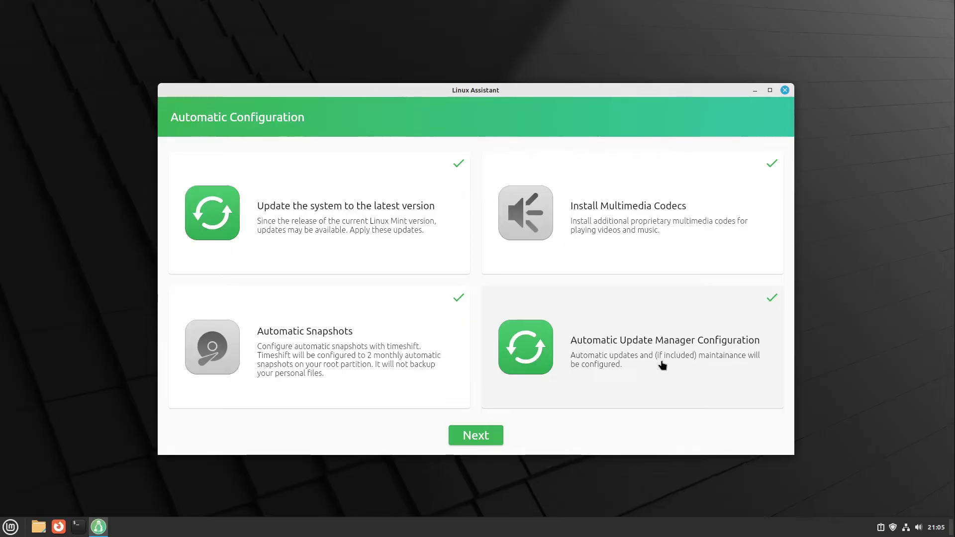
{"action": "mouse_move", "coordinate": [894, 531]}
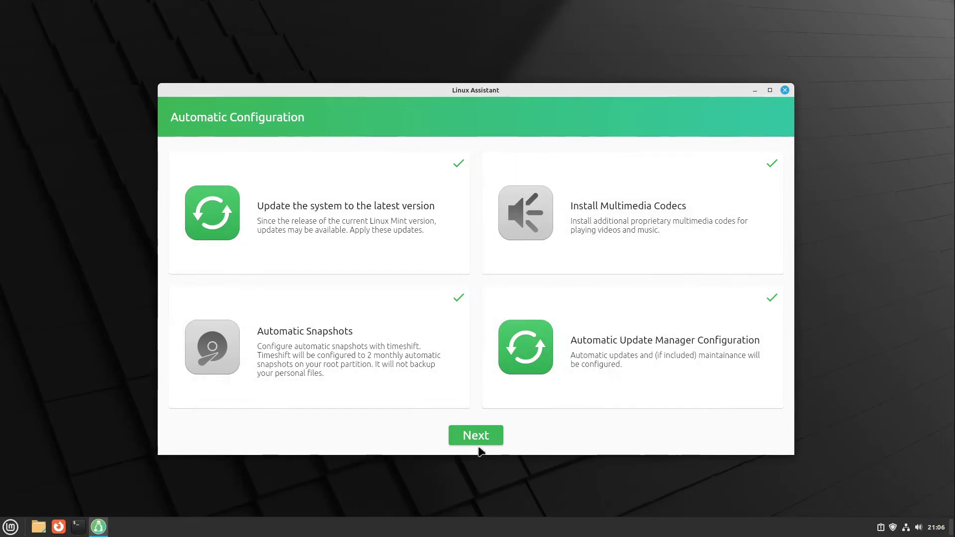
Continue and authenticate with the account password to start applying the chosen setup
{"action": "left_click", "coordinate": [477, 437]}
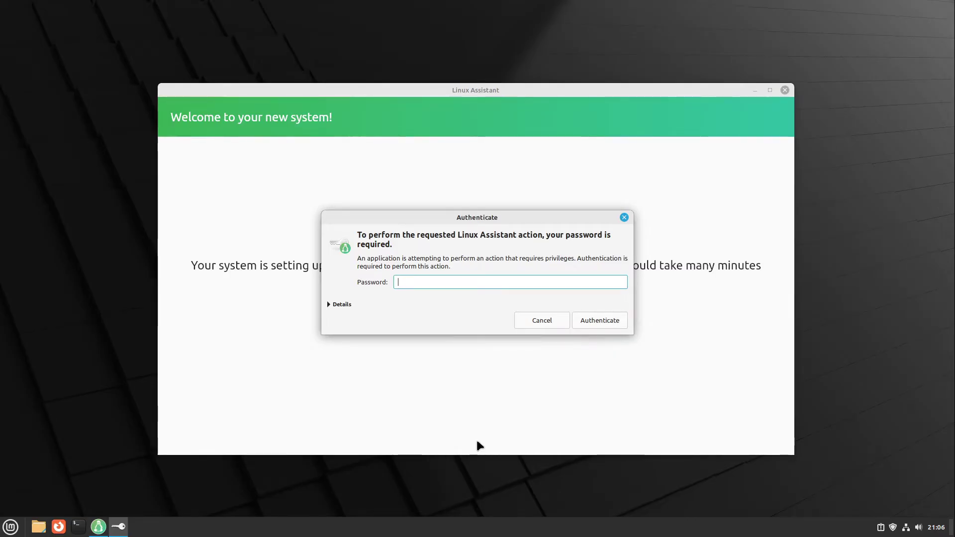
{"action": "type", "text": "********"}
{"action": "key", "text": "Return"}
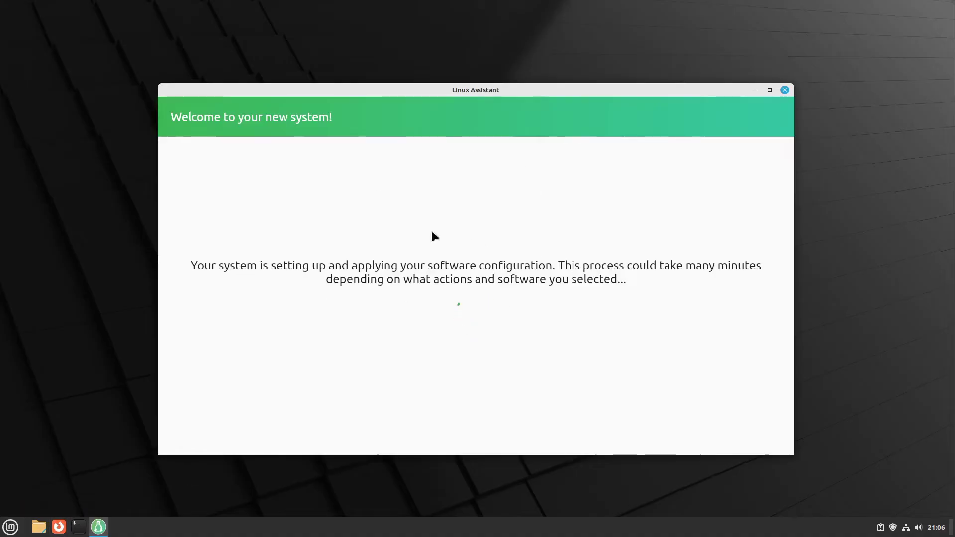
Launch Firefox and open the linux-assistant GitHub repository from linux-assistant.org in a new tab
{"action": "left_click", "coordinate": [58, 527]}
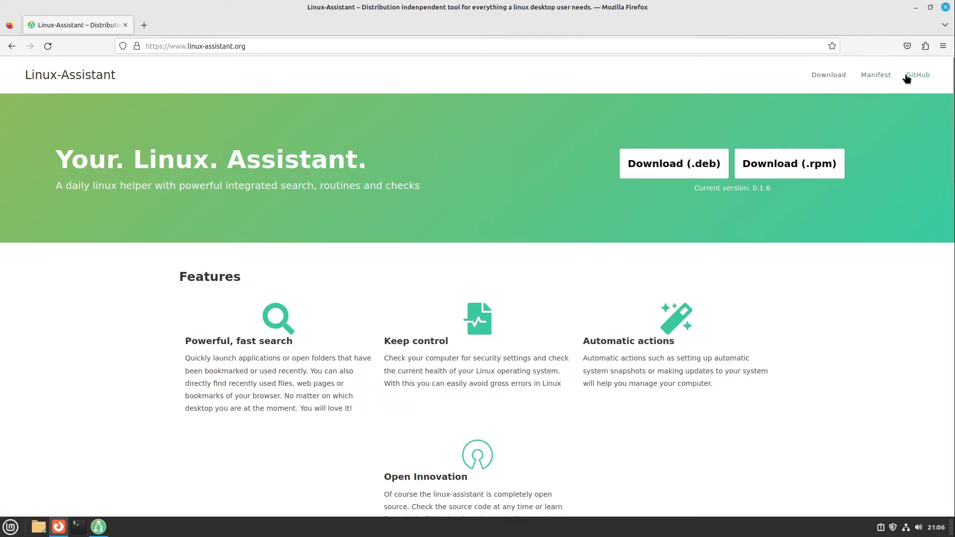
{"action": "left_click", "coordinate": [906, 79]}
{"action": "left_click", "coordinate": [196, 24]}
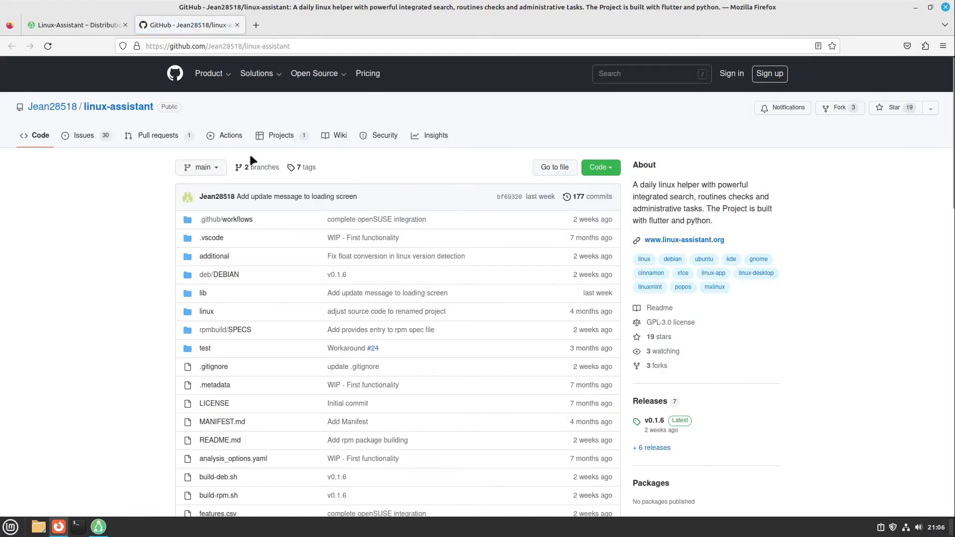
Scroll through the README to review its requirements and build steps
{"action": "scroll", "coordinate": [114, 265], "scroll_direction": "down", "scroll_amount": 5}
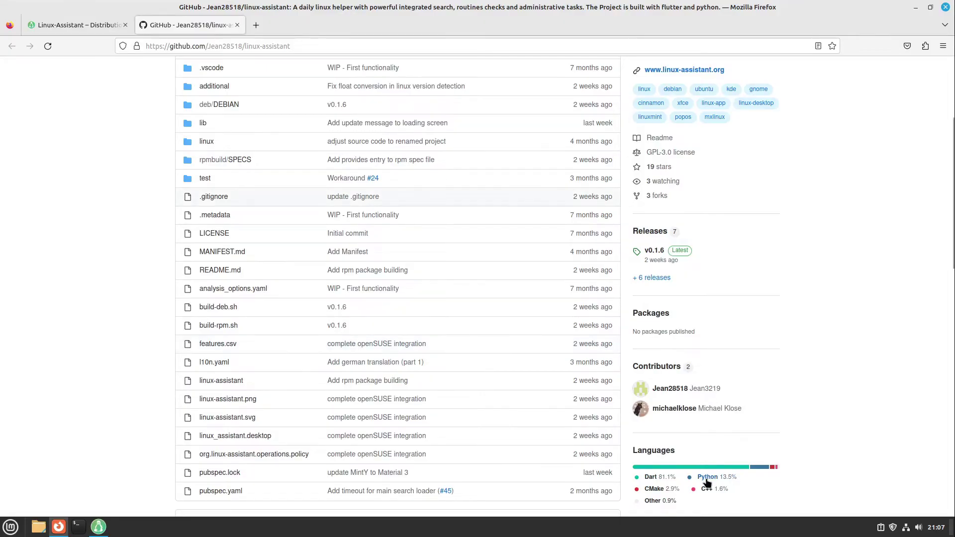
{"action": "scroll", "coordinate": [699, 378], "scroll_direction": "up", "scroll_amount": 3}
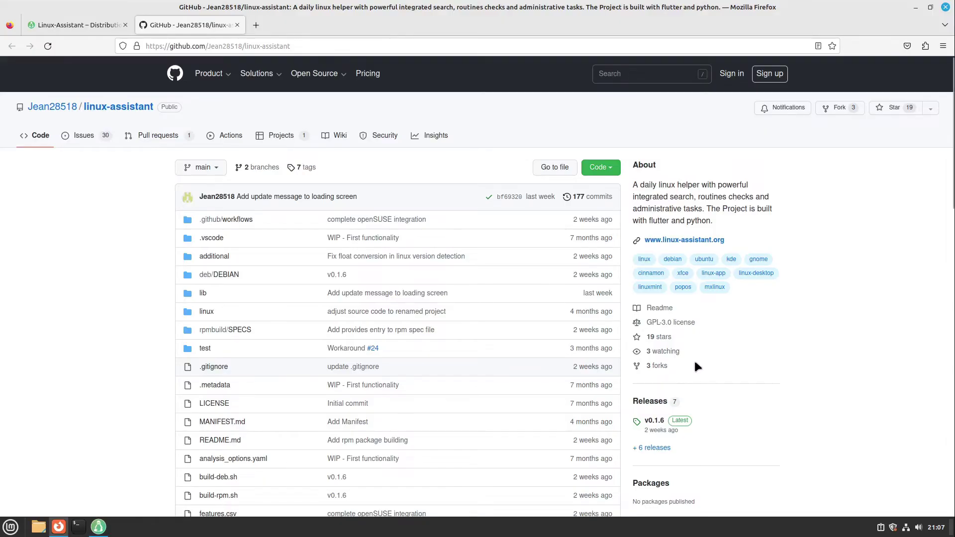
{"action": "scroll", "coordinate": [711, 351], "scroll_direction": "down", "scroll_amount": 4}
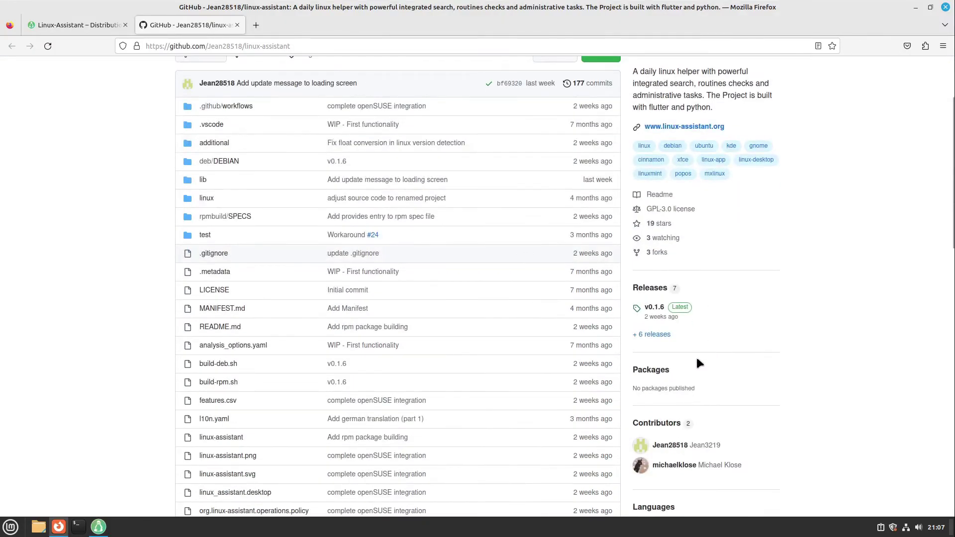
{"action": "scroll", "coordinate": [696, 363], "scroll_direction": "down", "scroll_amount": 10}
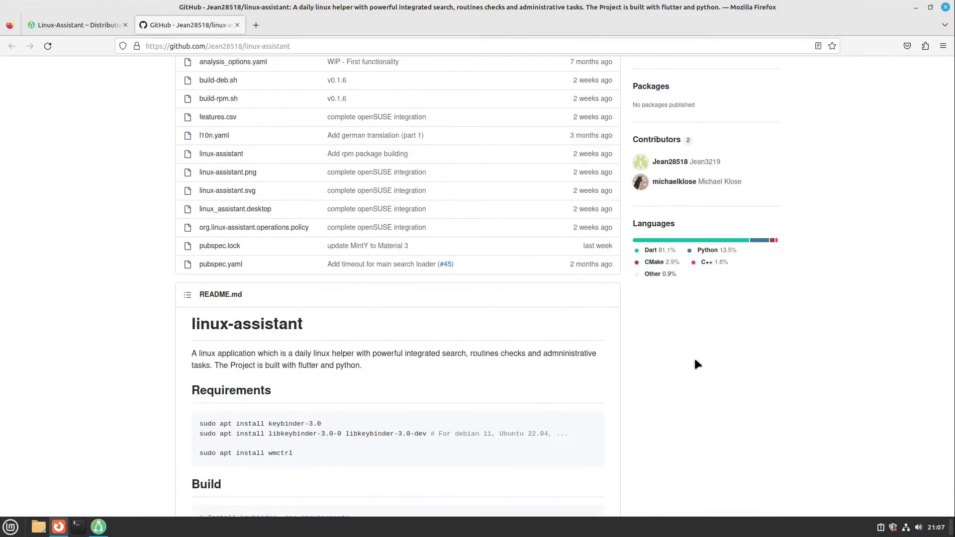
{"action": "scroll", "coordinate": [696, 363], "scroll_direction": "down", "scroll_amount": 13}
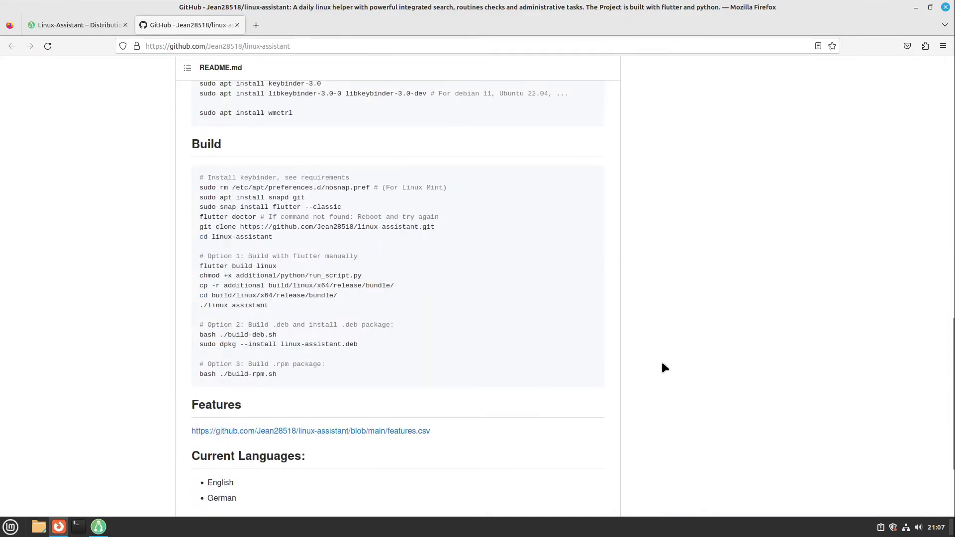
{"action": "scroll", "coordinate": [652, 368], "scroll_direction": "up", "scroll_amount": 5}
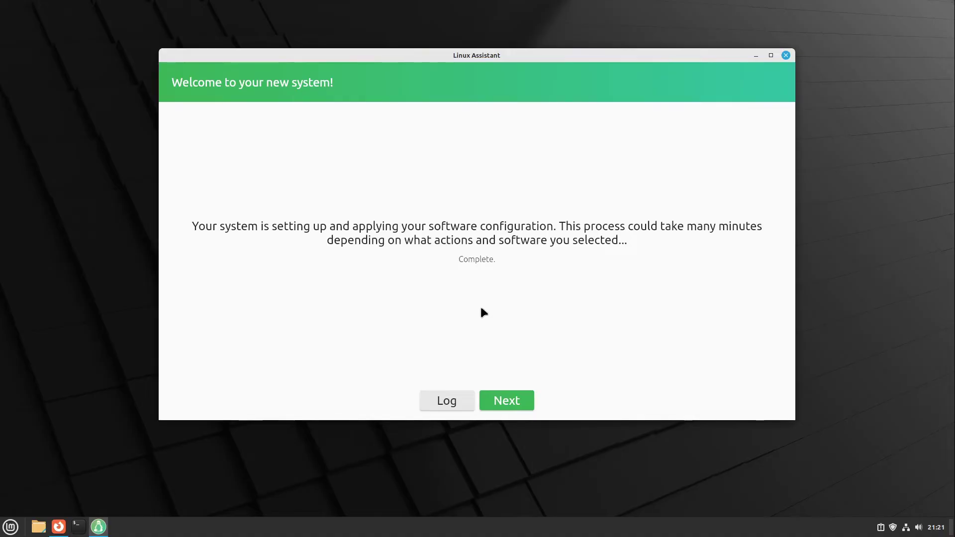
Continue past the completed setup and the Introduction page to reach the main search screen
{"action": "left_click", "coordinate": [494, 400]}
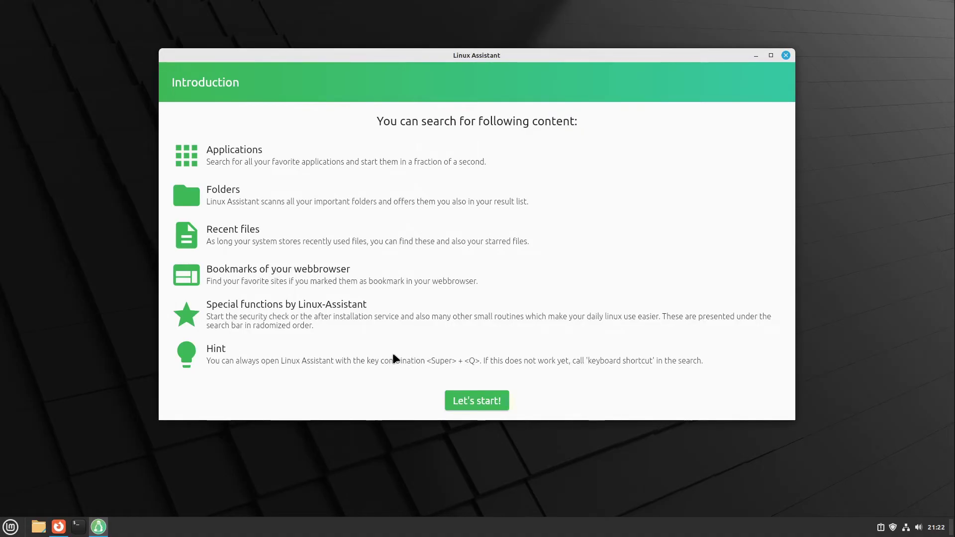
{"action": "left_click", "coordinate": [482, 404]}
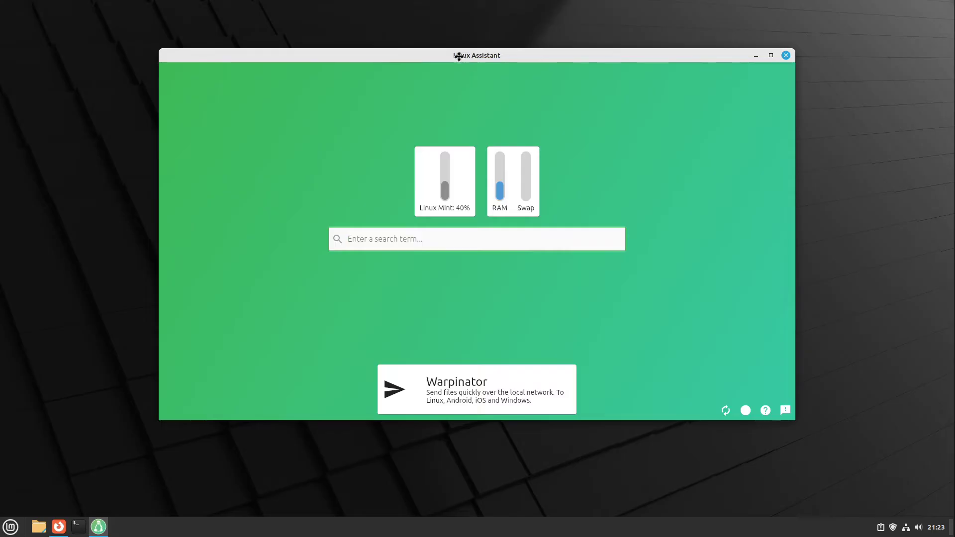
Move the Linux Assistant window lower and check the 14G/35G disk and RAM usage bars
{"action": "left_click_drag", "start_coordinate": [458, 55], "coordinate": [455, 84]}
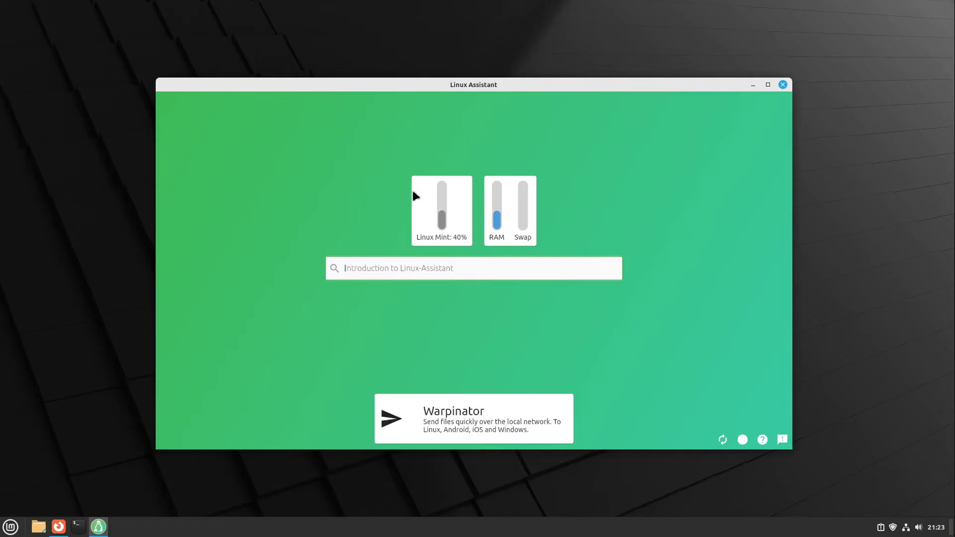
{"action": "mouse_move", "coordinate": [447, 204]}
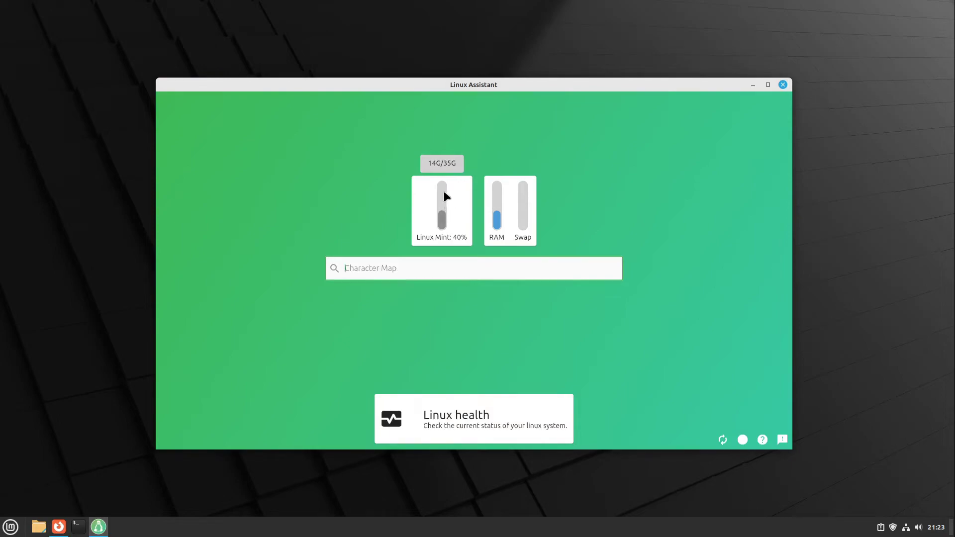
{"action": "mouse_move", "coordinate": [503, 200]}
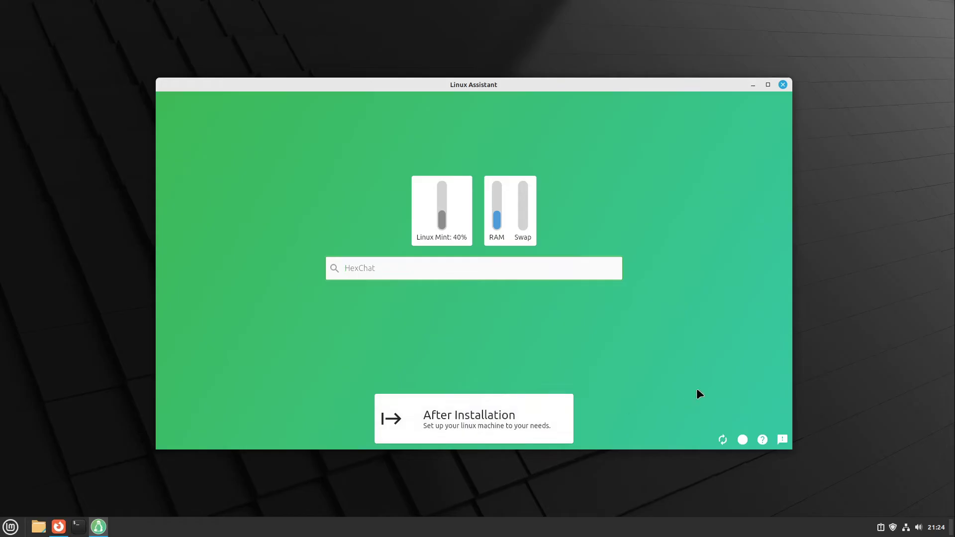
{"action": "left_click", "coordinate": [743, 440]}
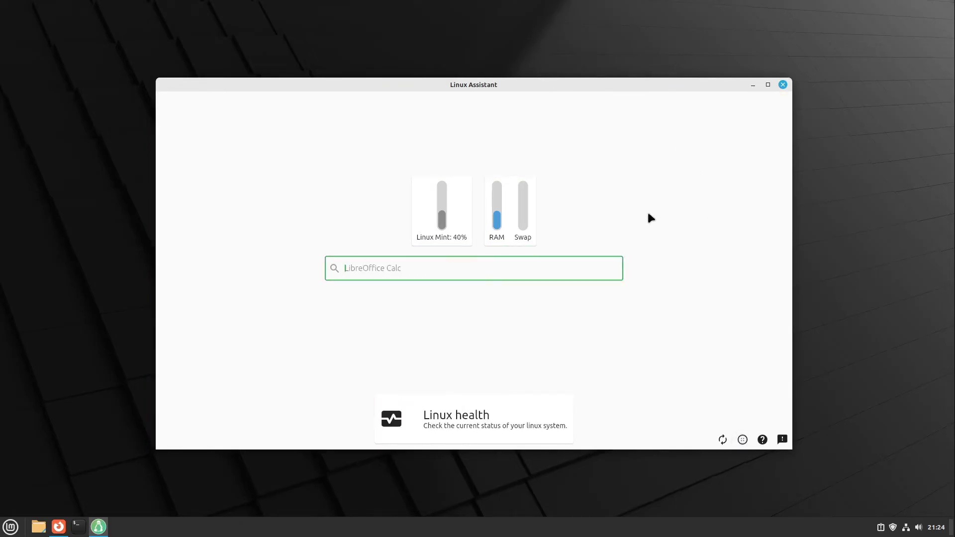
{"action": "left_click", "coordinate": [743, 441]}
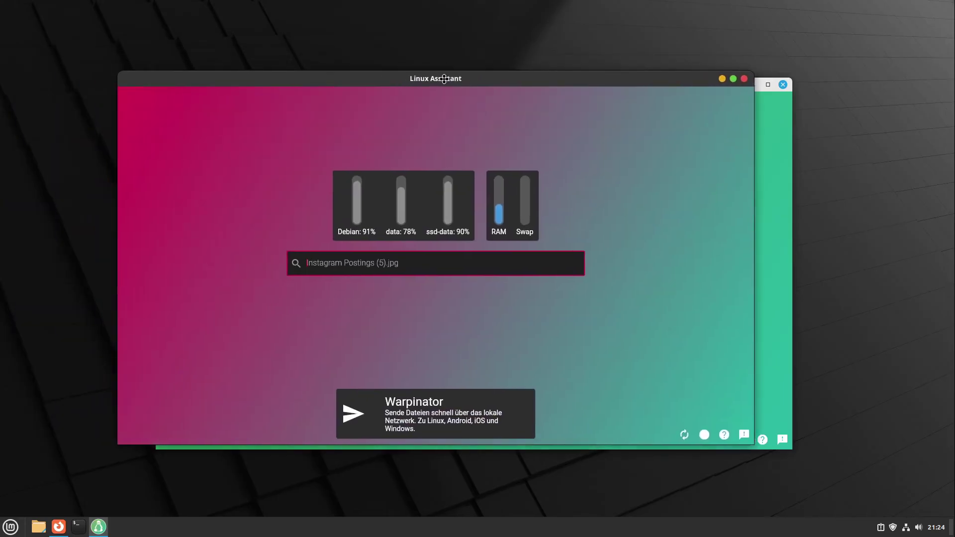
{"action": "left_click_drag", "start_coordinate": [472, 83], "coordinate": [476, 83]}
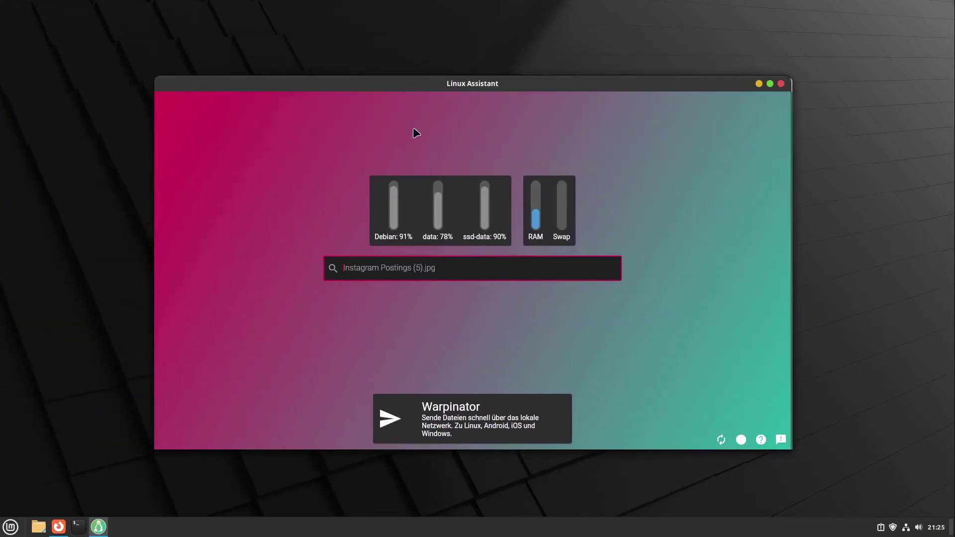
{"action": "left_click", "coordinate": [740, 440]}
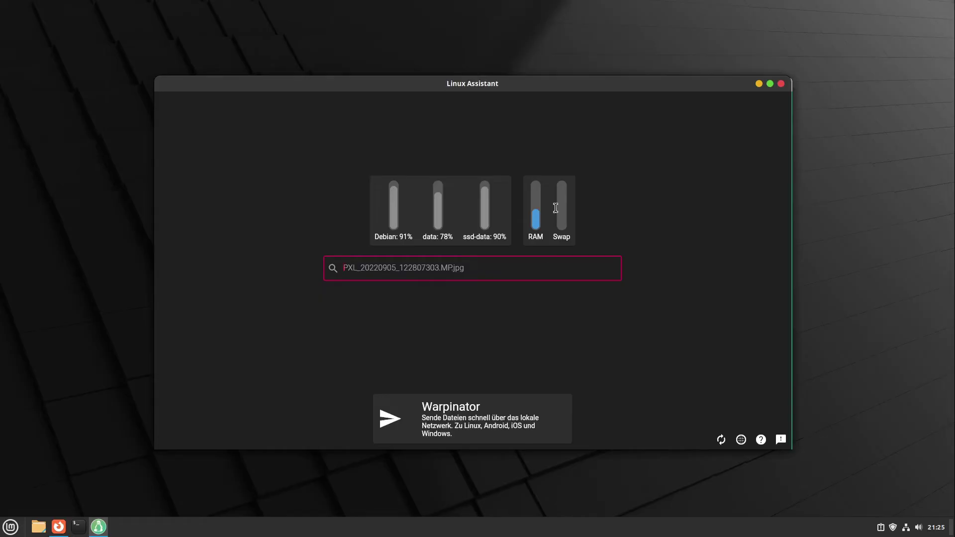
{"action": "left_click_drag", "start_coordinate": [542, 86], "coordinate": [544, 85]}
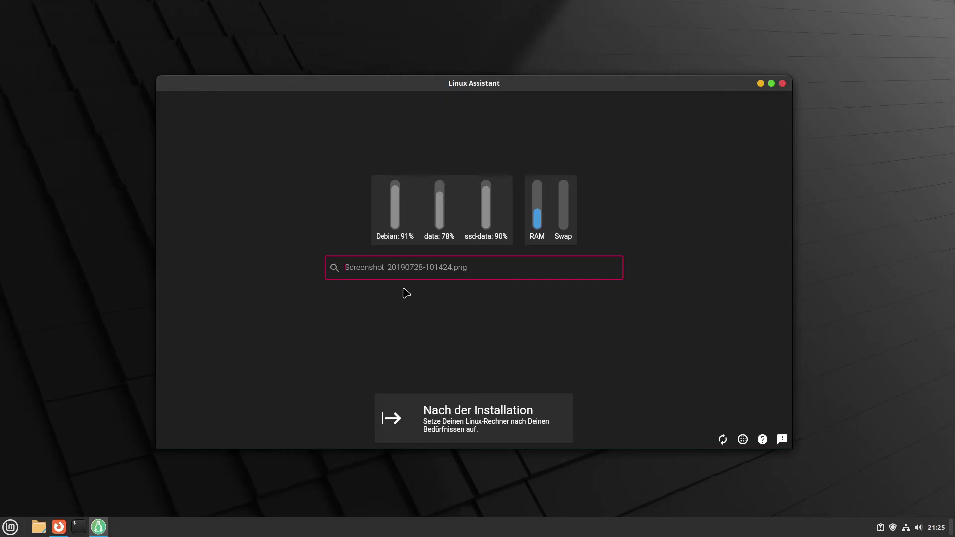
{"action": "left_click", "coordinate": [739, 438]}
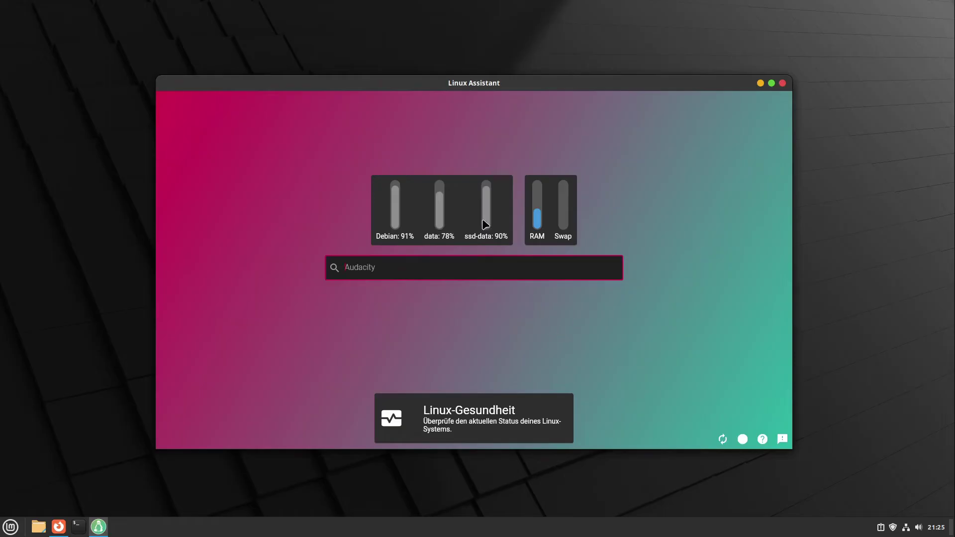
{"action": "mouse_move", "coordinate": [443, 214]}
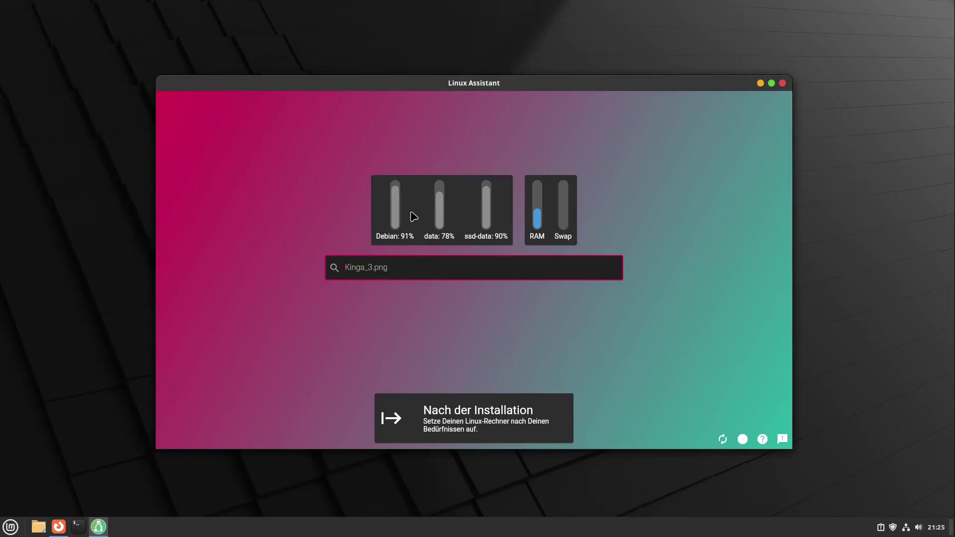
{"action": "mouse_move", "coordinate": [441, 212]}
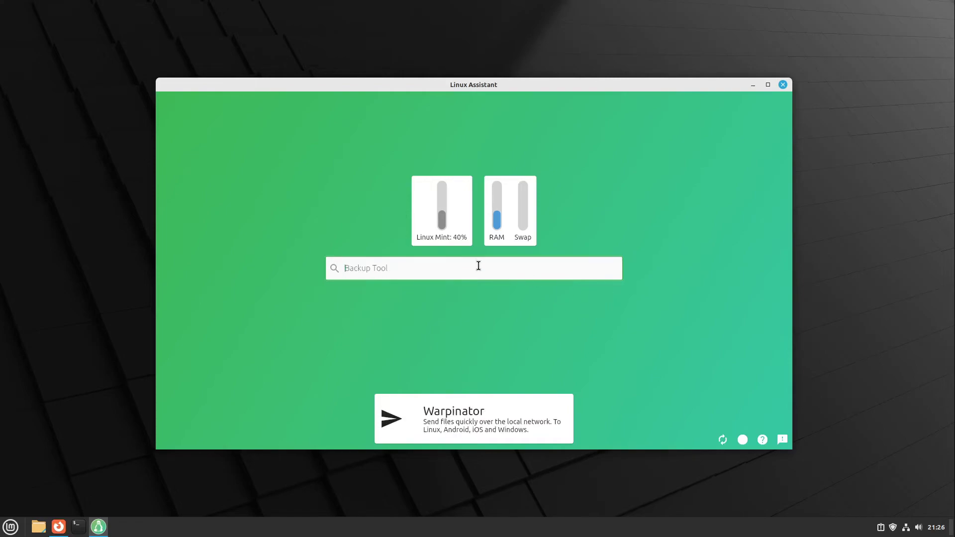
Search for 'firef' and scroll the results listing Firefox Web Browser, firefox-dev and firefox-geckodriver
{"action": "type", "text": "fi"}
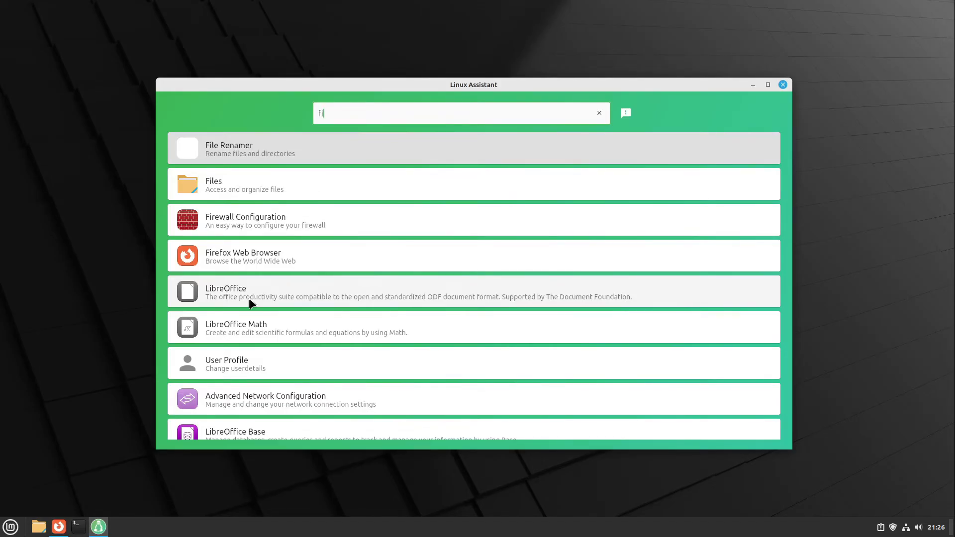
{"action": "scroll", "coordinate": [249, 297], "scroll_direction": "down", "scroll_amount": 5}
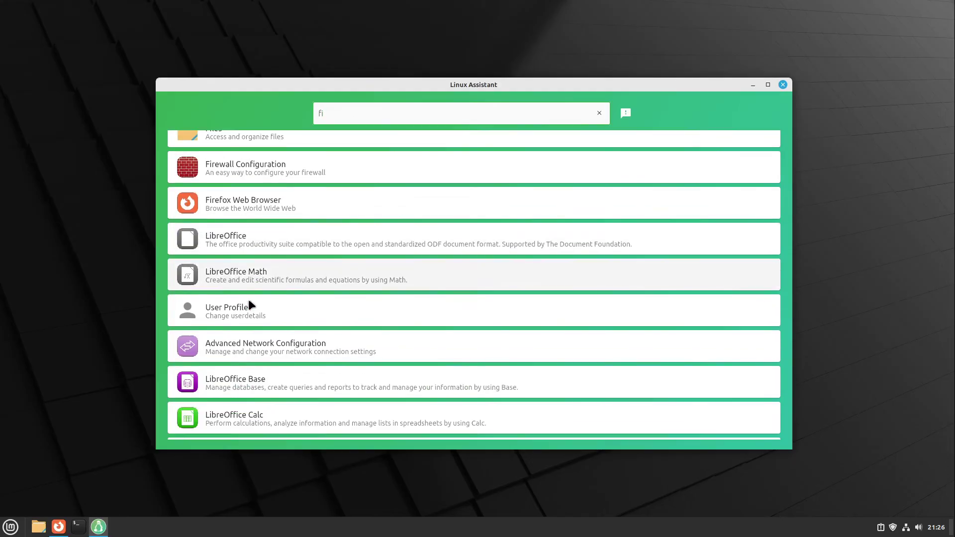
{"action": "scroll", "coordinate": [273, 308], "scroll_direction": "down", "scroll_amount": 4}
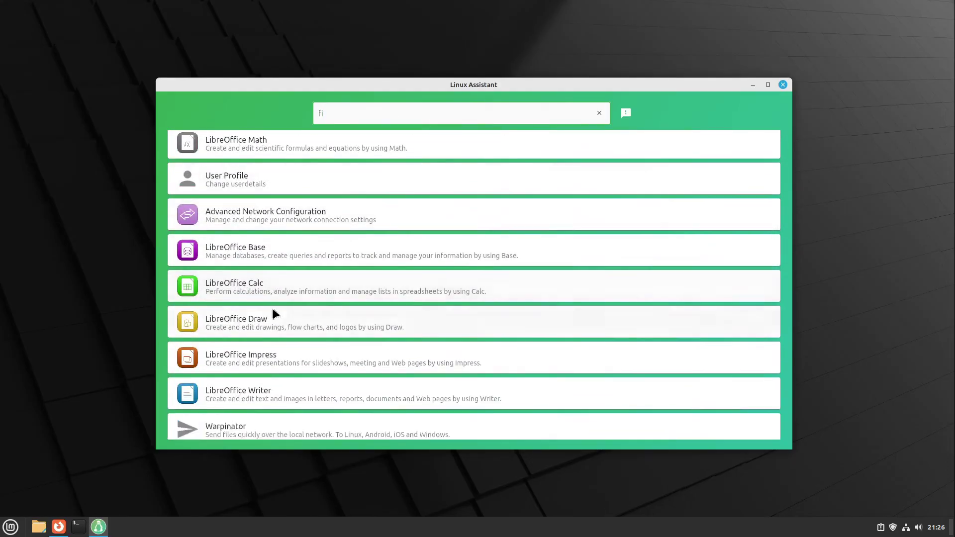
{"action": "scroll", "coordinate": [264, 337], "scroll_direction": "down", "scroll_amount": 1}
{"action": "scroll", "coordinate": [264, 336], "scroll_direction": "down", "scroll_amount": 3}
{"action": "scroll", "coordinate": [273, 299], "scroll_direction": "down", "scroll_amount": 1}
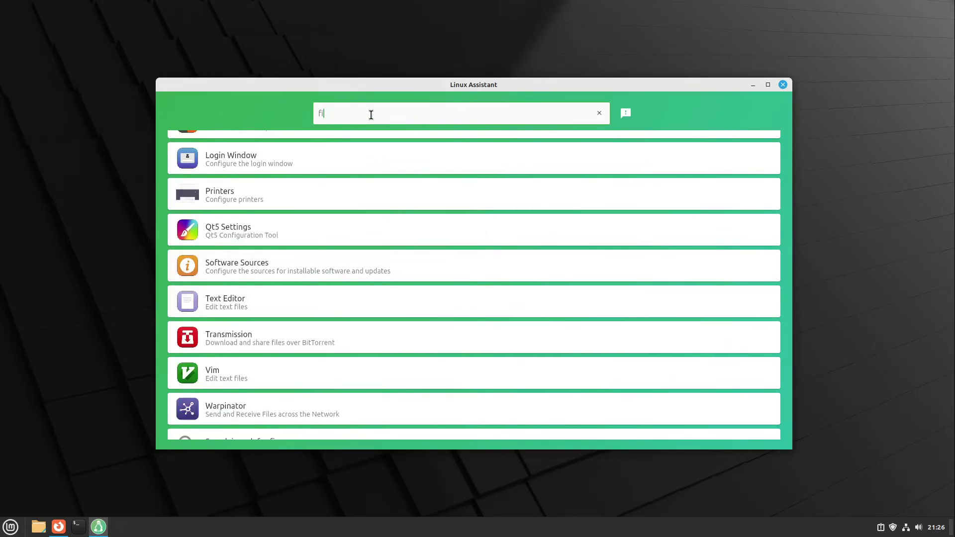
{"action": "type", "text": "re"}
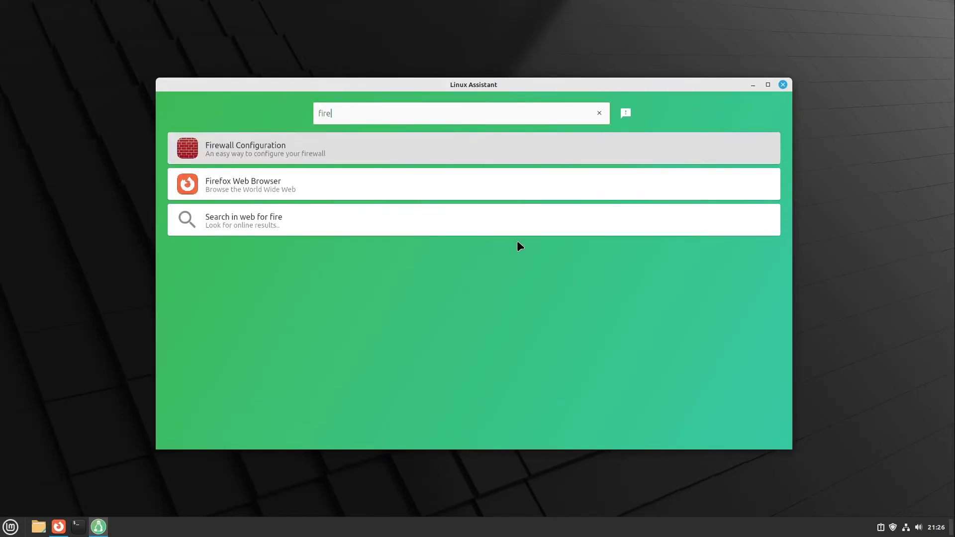
{"action": "type", "text": "f"}
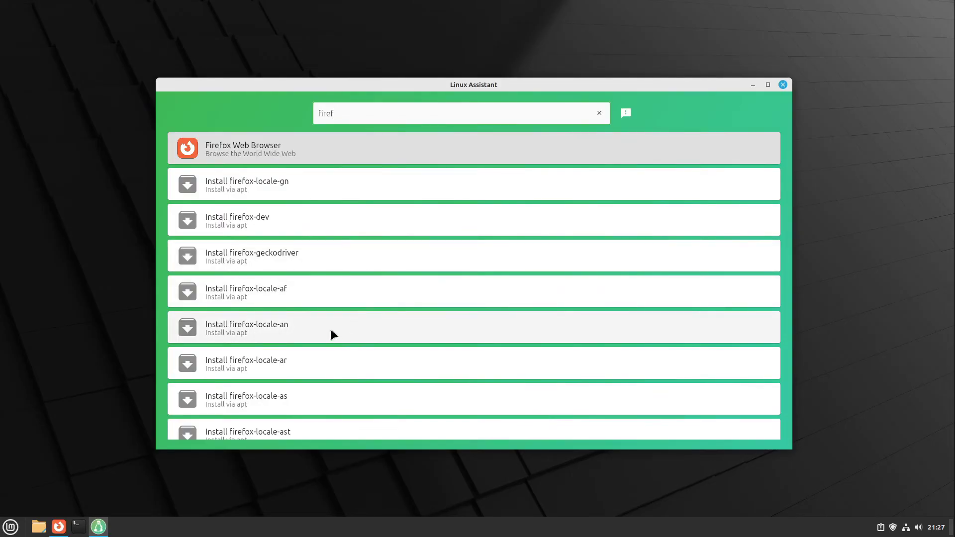
{"action": "scroll", "coordinate": [328, 331], "scroll_direction": "down", "scroll_amount": 3}
{"action": "scroll", "coordinate": [324, 329], "scroll_direction": "up", "scroll_amount": 3}
Replace the search with 'htop' and launch the Install htop apt installation
{"action": "double_click", "coordinate": [366, 114]}
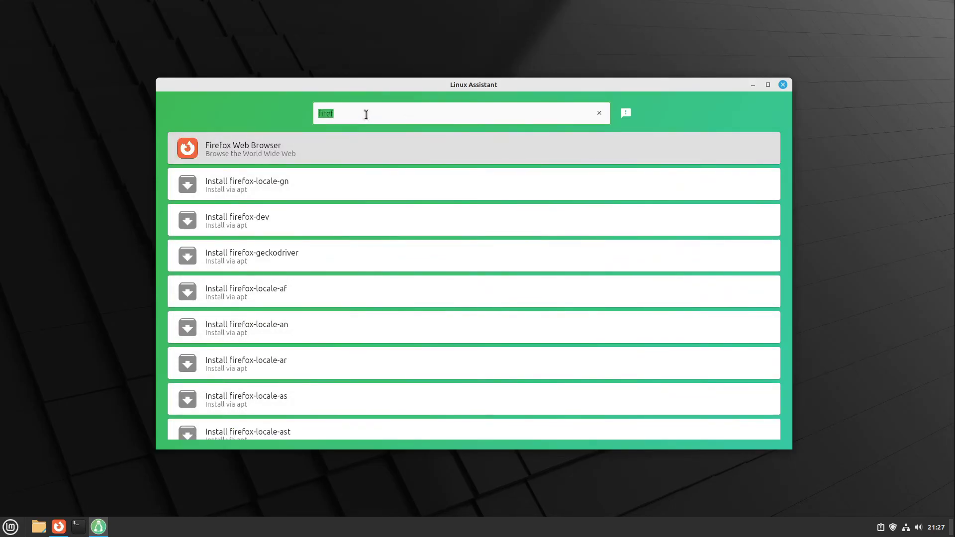
{"action": "type", "text": "hto"}
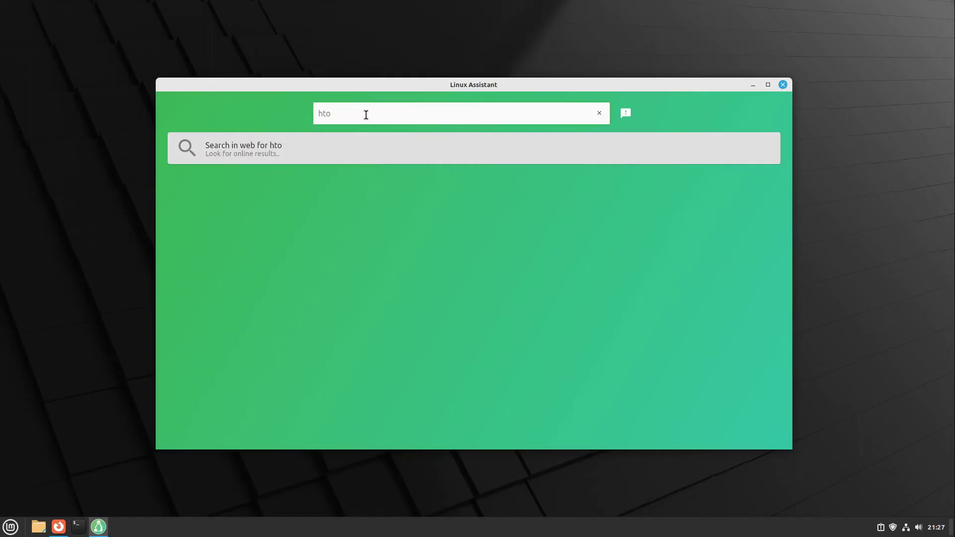
{"action": "type", "text": "p"}
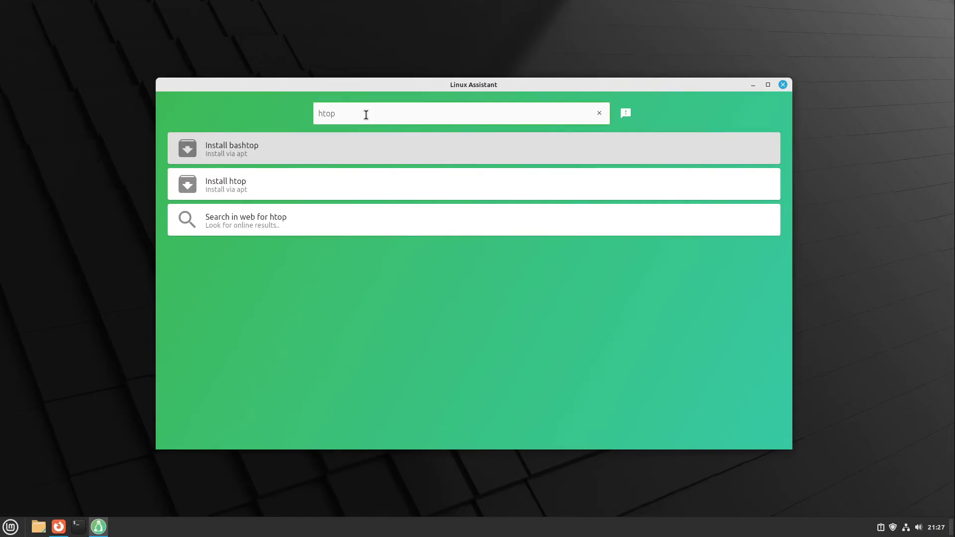
{"action": "key", "text": "Down"}
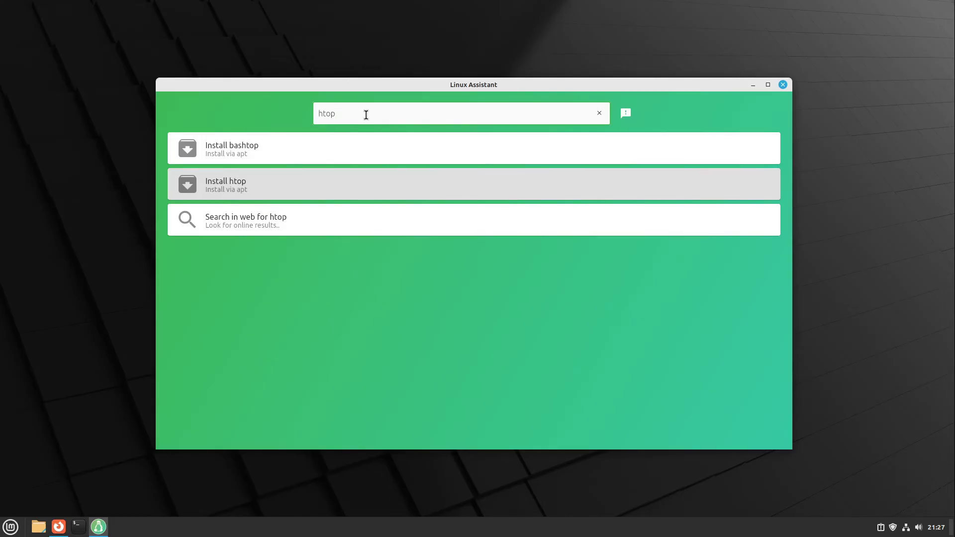
{"action": "key", "text": "Return"}
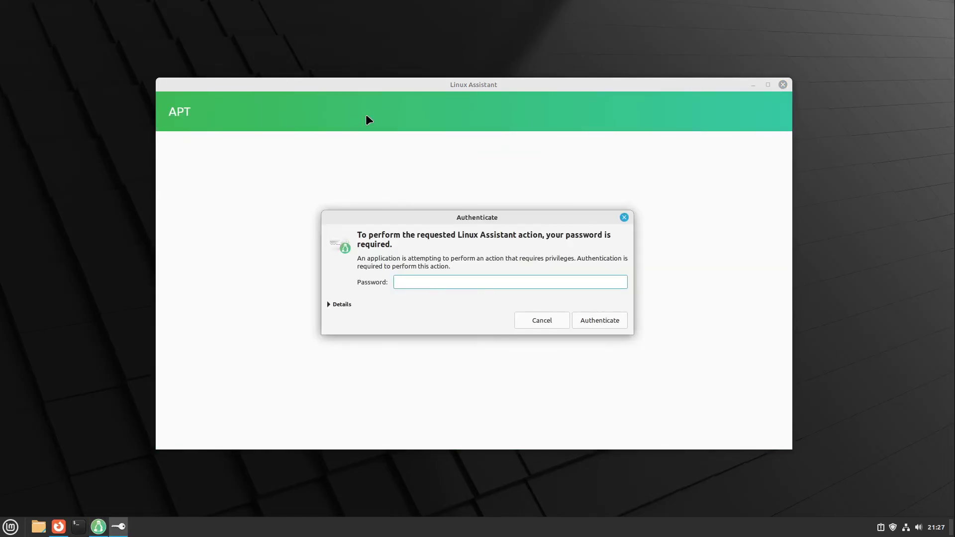
Authorise the htop install with the password, review its log, and finish
{"action": "key", "text": "Return"}
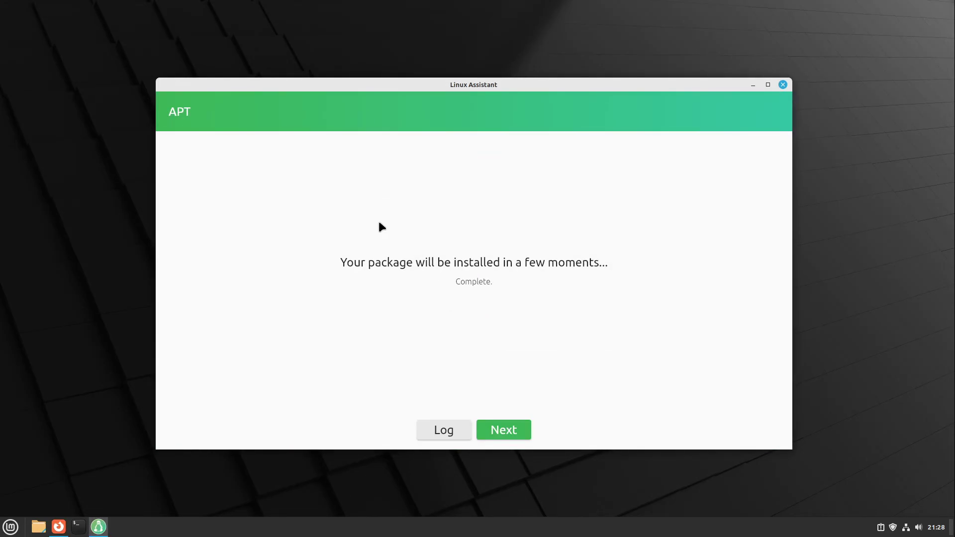
{"action": "left_click", "coordinate": [459, 435]}
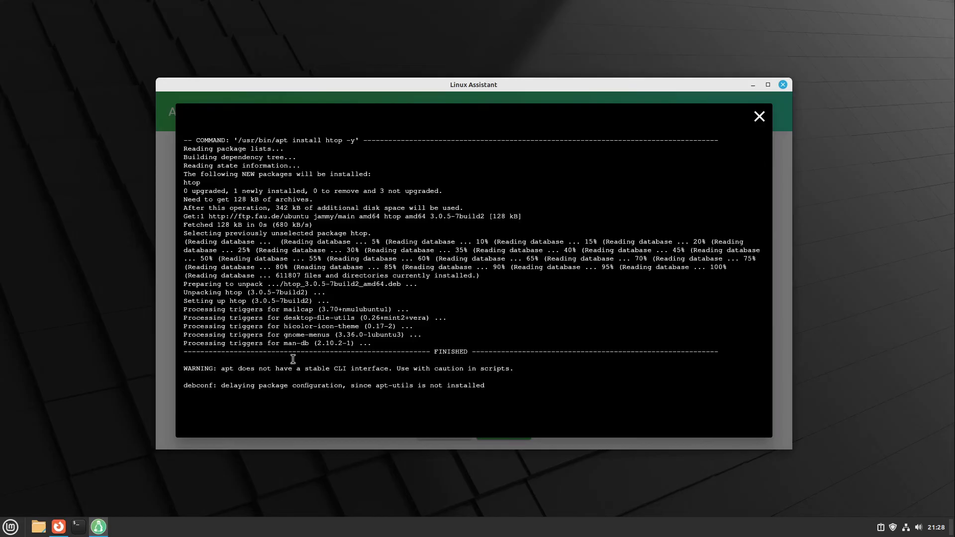
{"action": "left_click", "coordinate": [760, 117]}
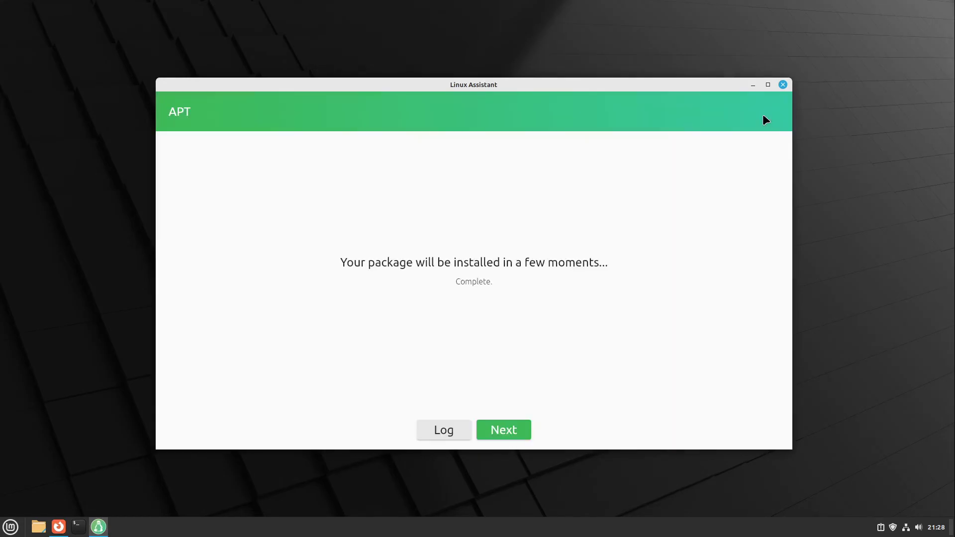
{"action": "left_click", "coordinate": [503, 430]}
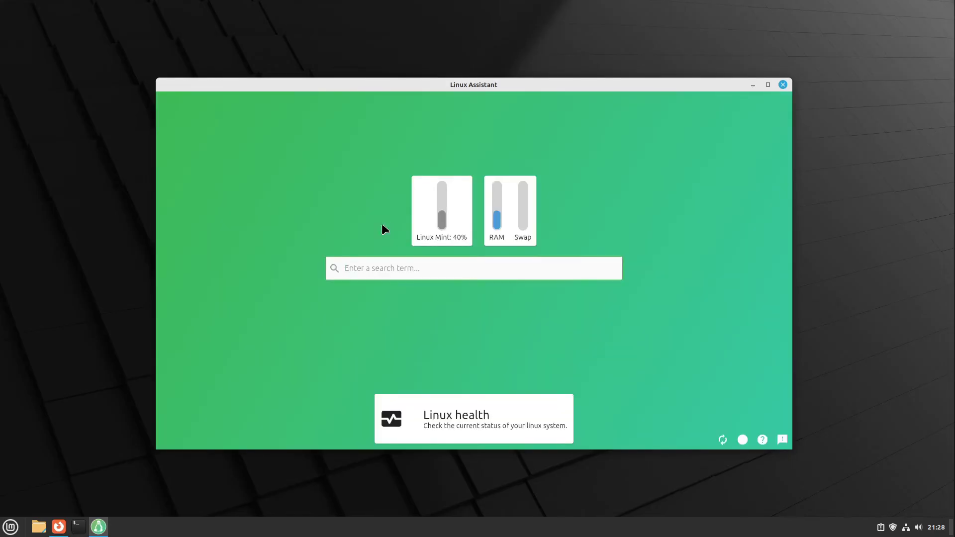
Confirm Htop appears when searching 'ht', then bring Firefox to the front
{"action": "type", "text": "ht"}
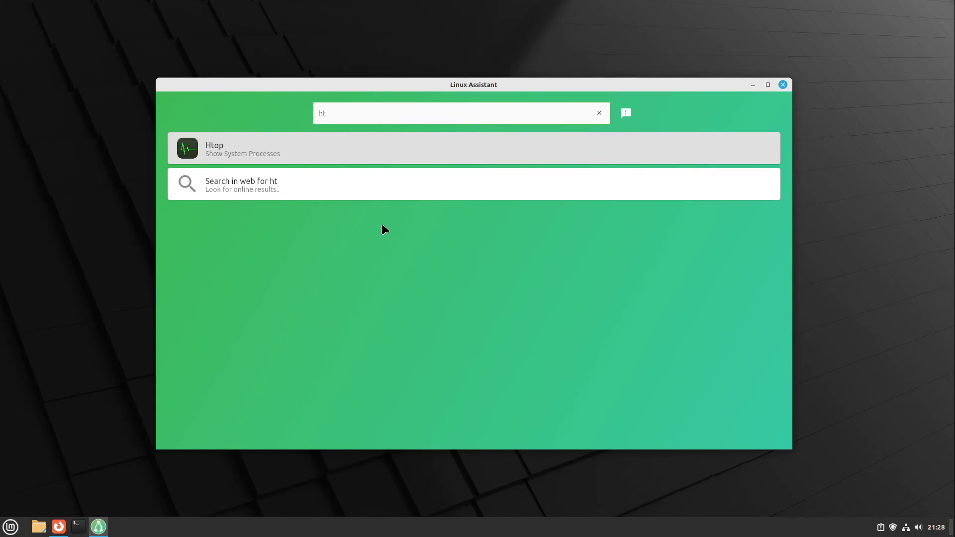
{"action": "key", "text": "BackSpace"}
{"action": "key", "text": "BackSpace"}
{"action": "left_click", "coordinate": [59, 527]}
Load linuxguides.de in a new tab and close the GitHub and Linux-Assistant tabs
{"action": "left_click", "coordinate": [252, 28]}
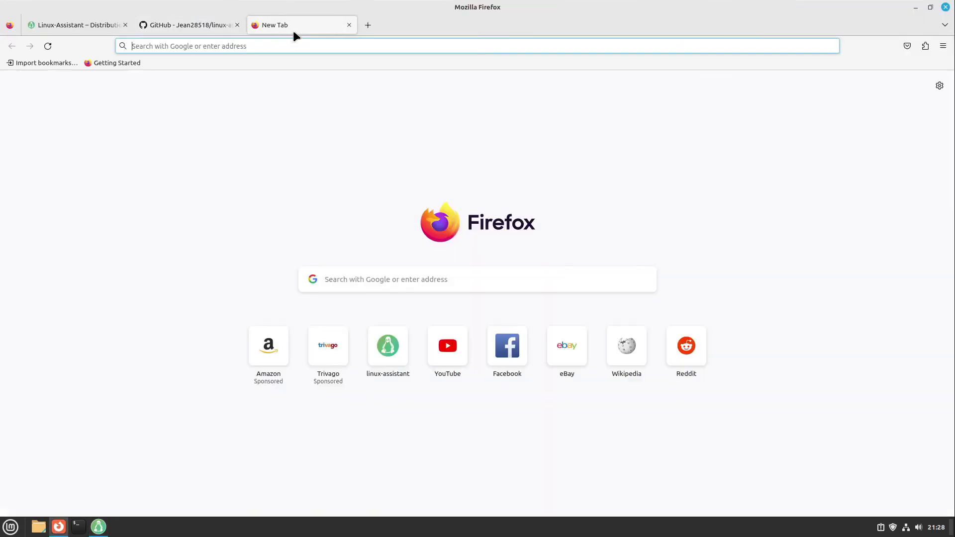
{"action": "type", "text": "lin"}
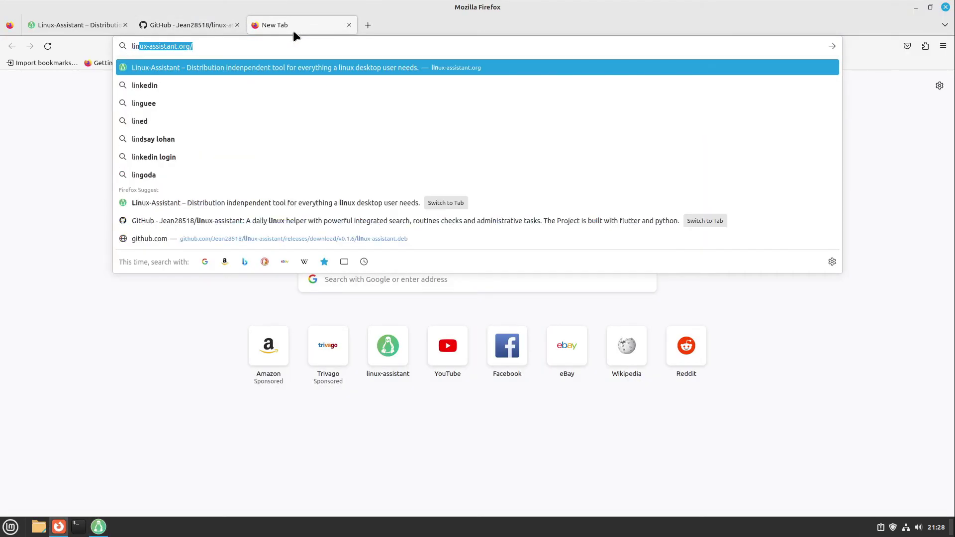
{"action": "type", "text": "uxgu"}
{"action": "key", "text": "BackSpace"}
{"action": "key", "text": "BackSpace"}
{"action": "type", "text": "uxguides.de"}
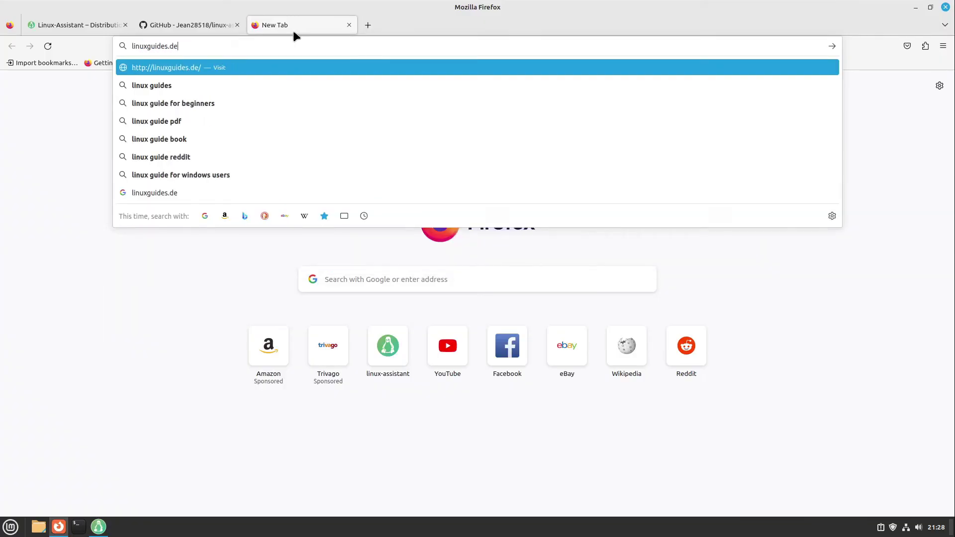
{"action": "key", "text": "Return"}
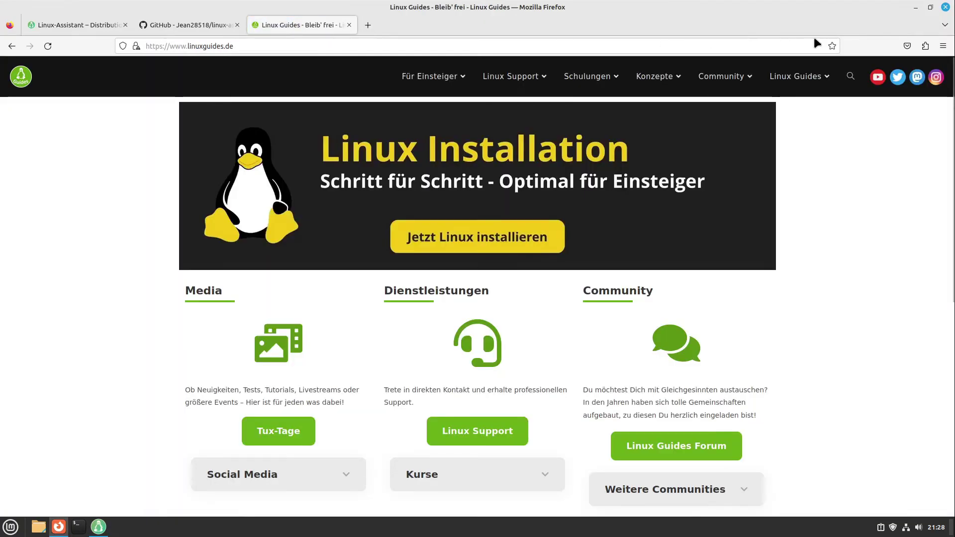
{"action": "middle_click", "coordinate": [204, 29]}
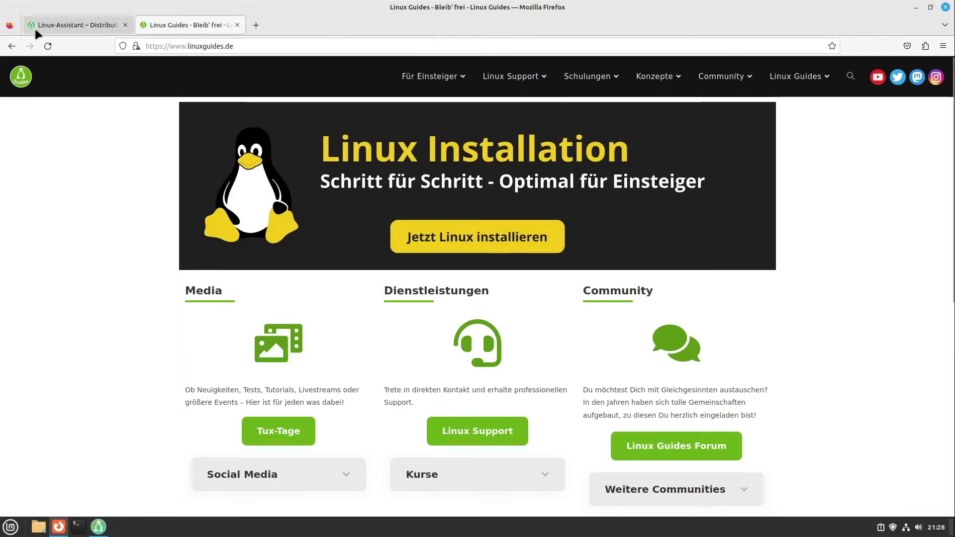
{"action": "middle_click", "coordinate": [51, 29]}
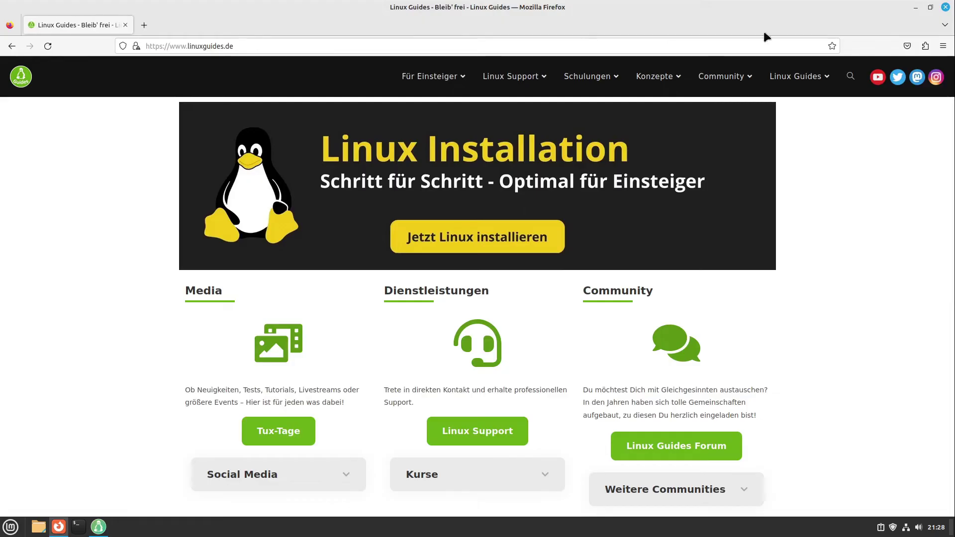
Bookmark the Linux Guides page to the bookmarks toolbar and close Firefox
{"action": "left_click", "coordinate": [832, 46]}
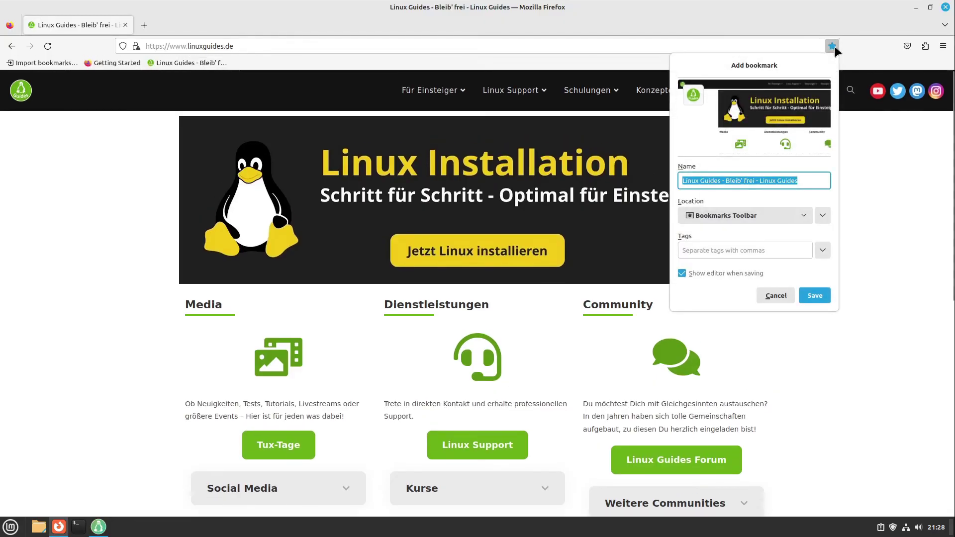
{"action": "left_click", "coordinate": [817, 291]}
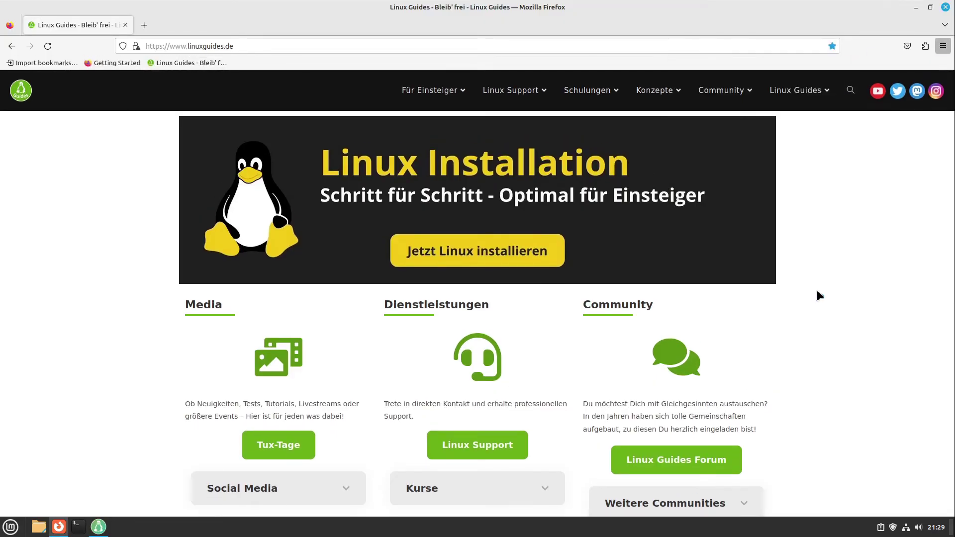
{"action": "left_click", "coordinate": [946, 7]}
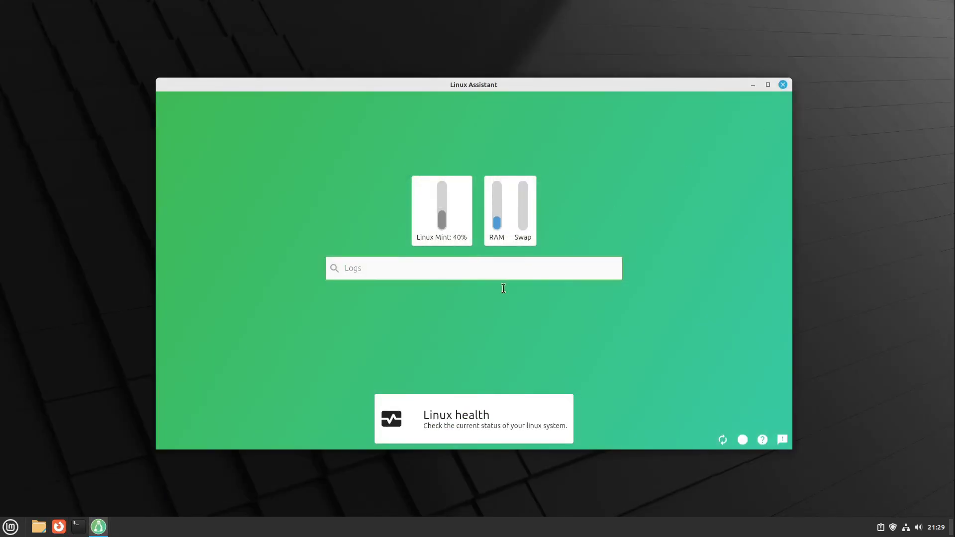
Search 'linux guides' to find the bookmark, then replace the query with 'Dow'
{"action": "left_click", "coordinate": [720, 440]}
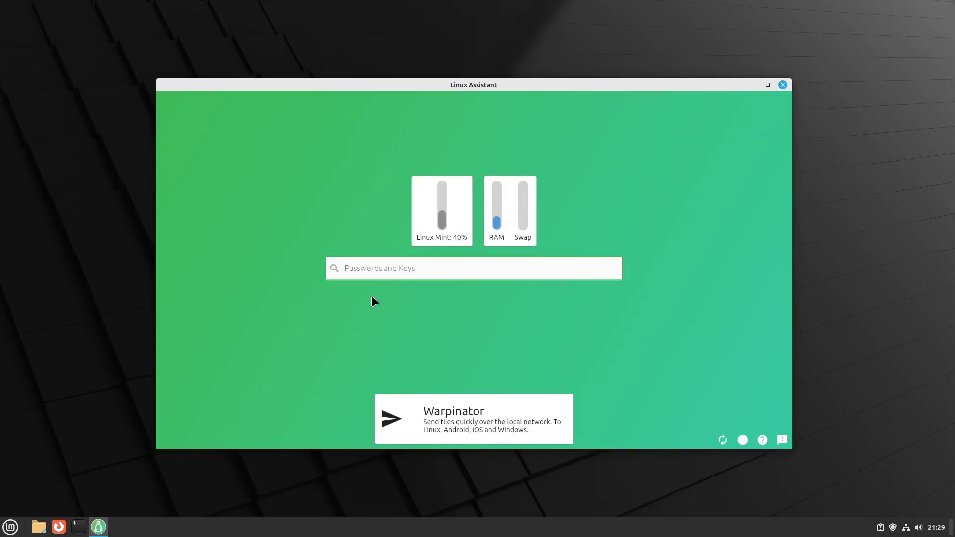
{"action": "type", "text": "linux g"}
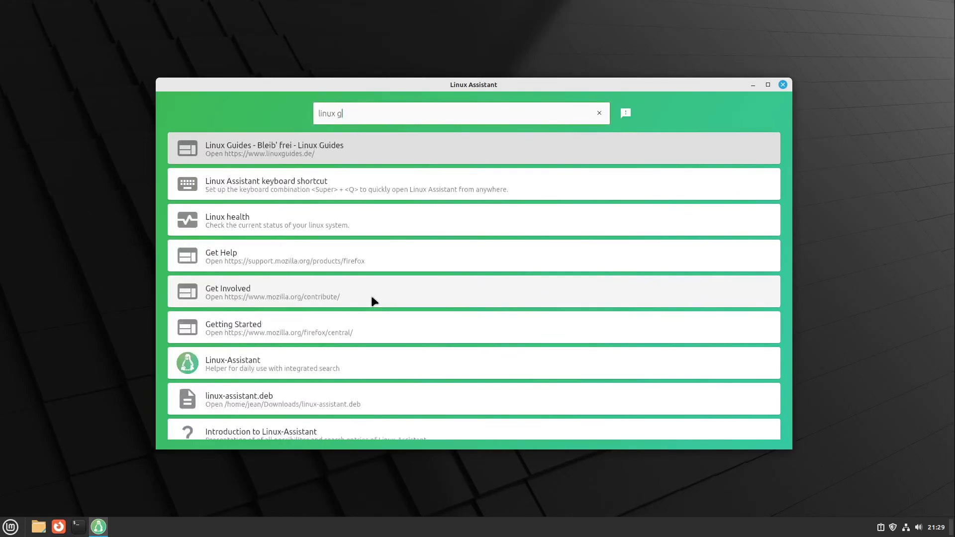
{"action": "type", "text": "uides"}
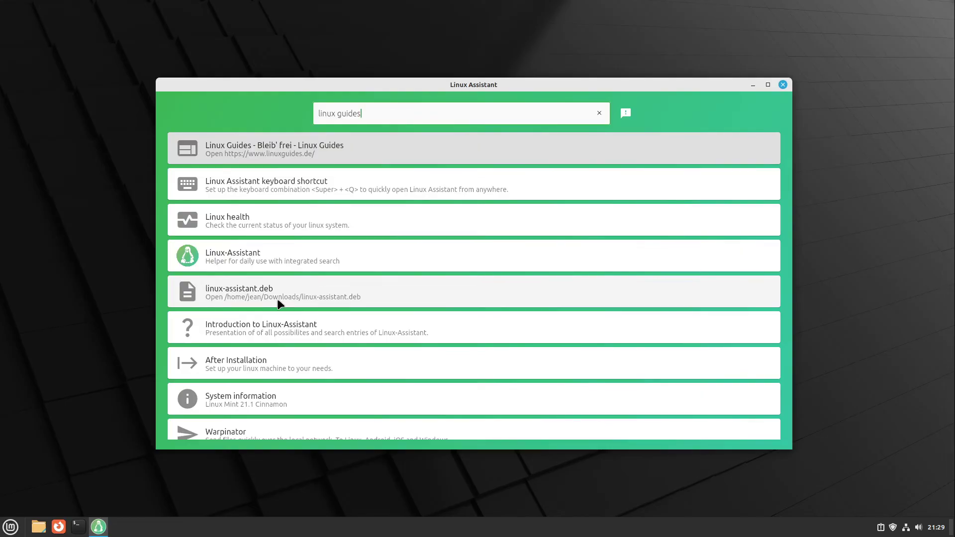
{"action": "key", "text": "ctrl+a"}
{"action": "type", "text": "Dow"}
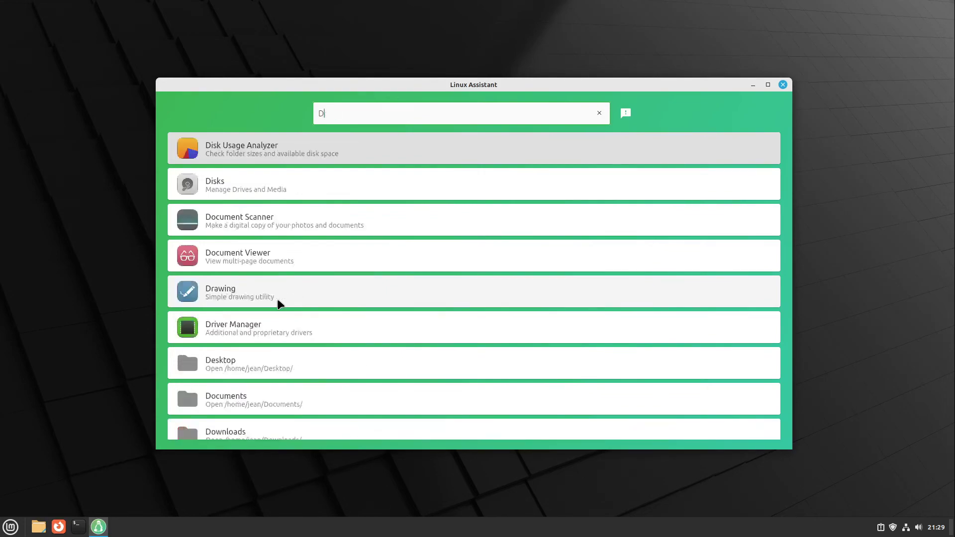
Clear the search and enter 'lin' to list Linux health and the Linux Guides bookmark
{"action": "key", "text": "Escape"}
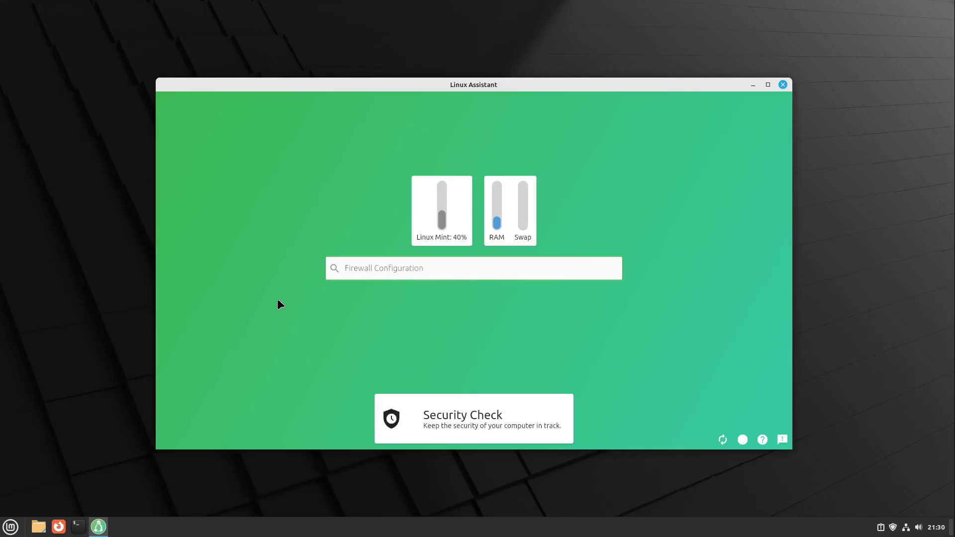
{"action": "type", "text": "lin"}
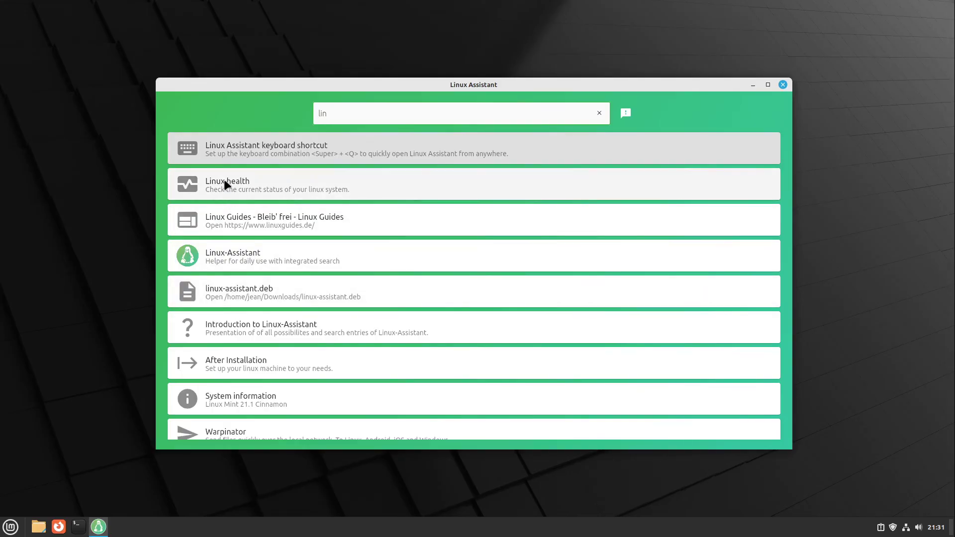
Open the Linux health report and reload it so the runtime shows 13 minutes
{"action": "left_click", "coordinate": [229, 191]}
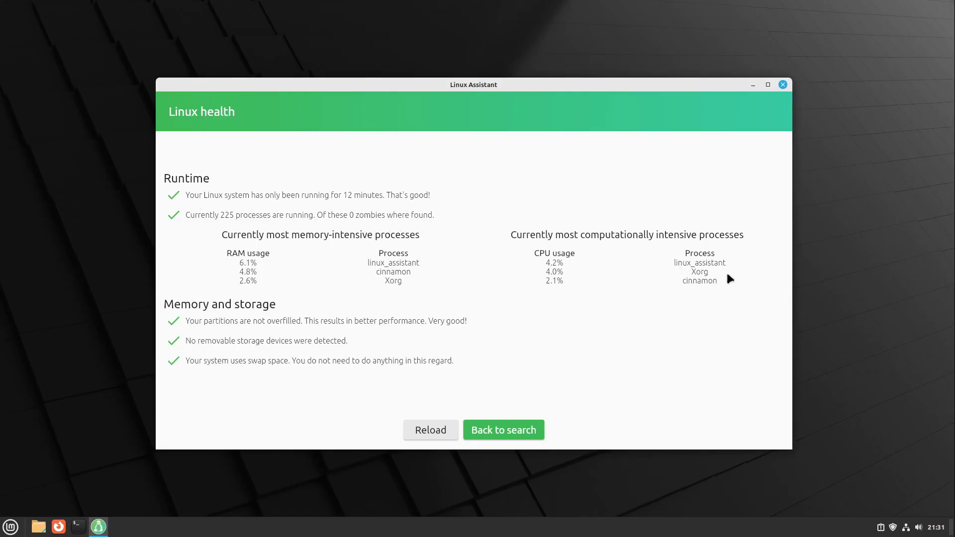
{"action": "left_click", "coordinate": [448, 427]}
Search 'sec' and run Security Check, authorising it with the account password
{"action": "left_click", "coordinate": [496, 438]}
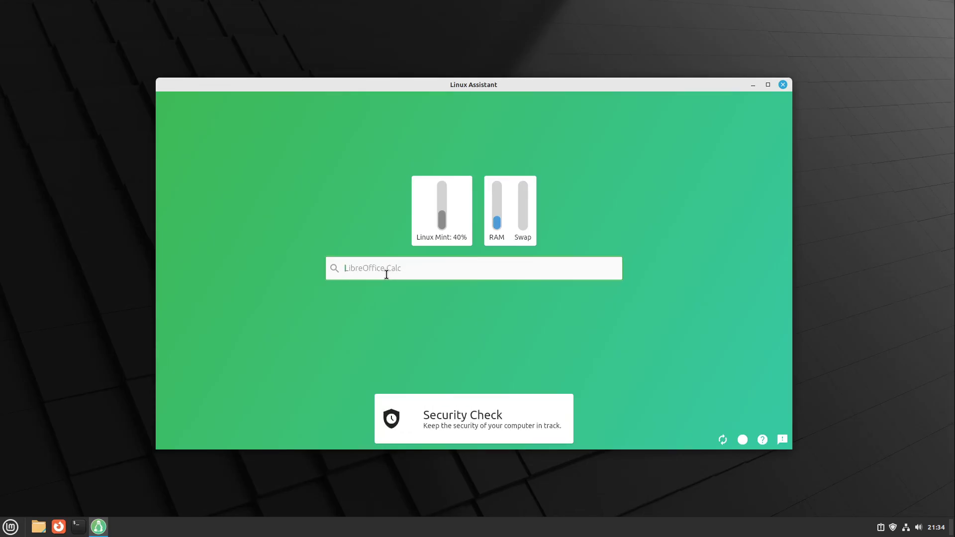
{"action": "type", "text": "sec"}
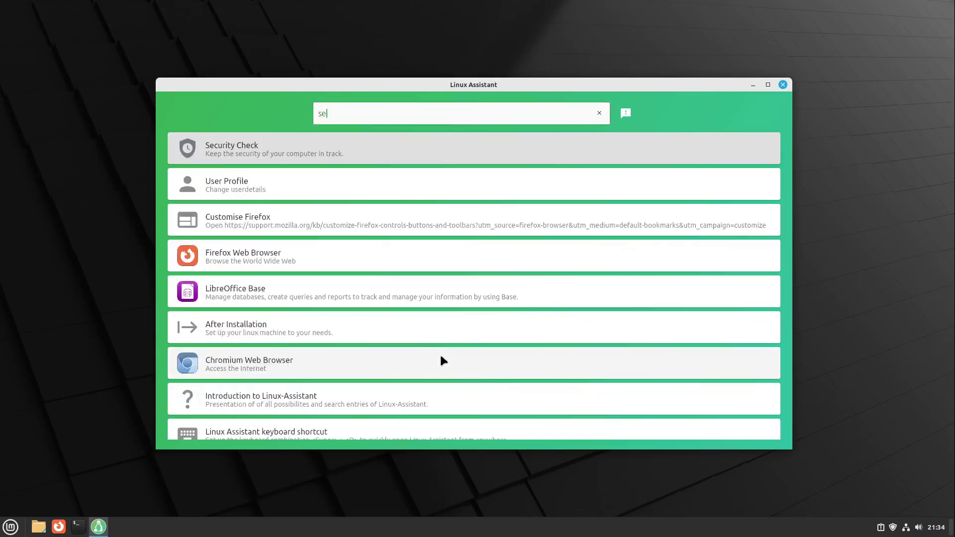
{"action": "left_click", "coordinate": [306, 146]}
{"action": "type", "text": "••••••••"}
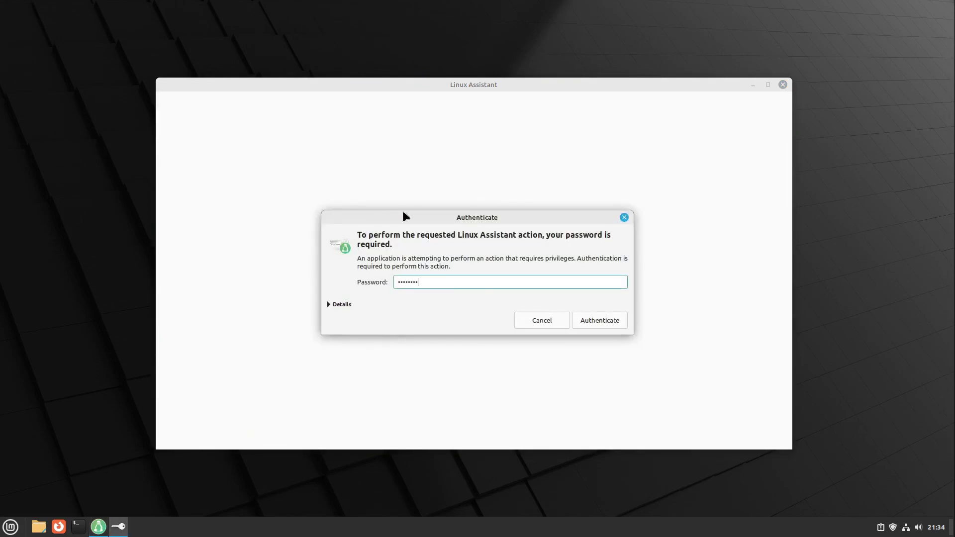
{"action": "key", "text": "Return"}
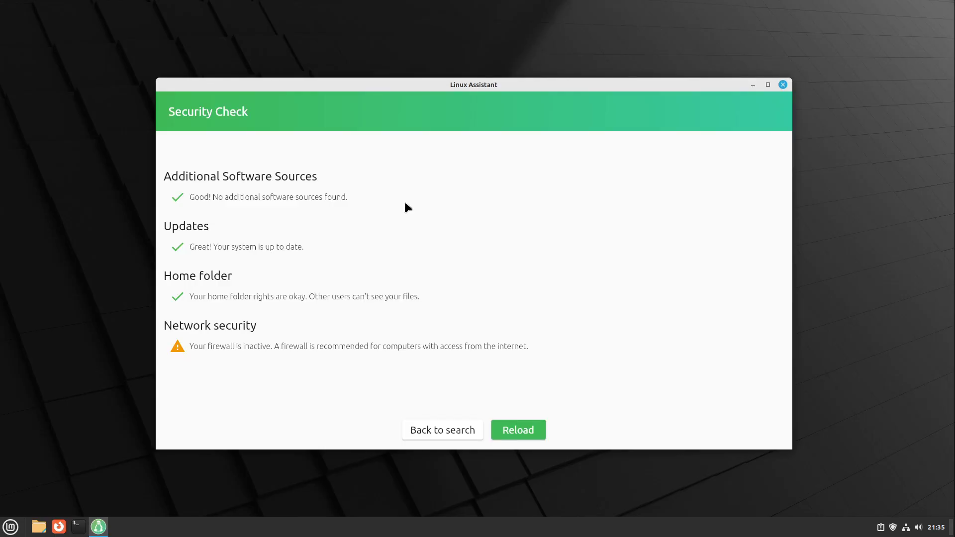
Launch Firewall Configuration from the Mint menu, authenticate, and switch the firewall Status on
{"action": "left_click", "coordinate": [11, 528]}
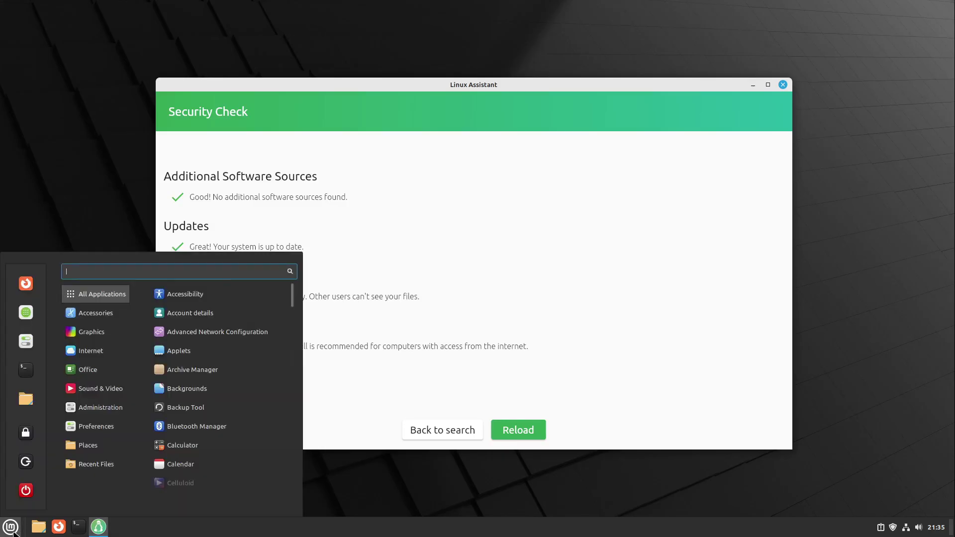
{"action": "type", "text": "fire"}
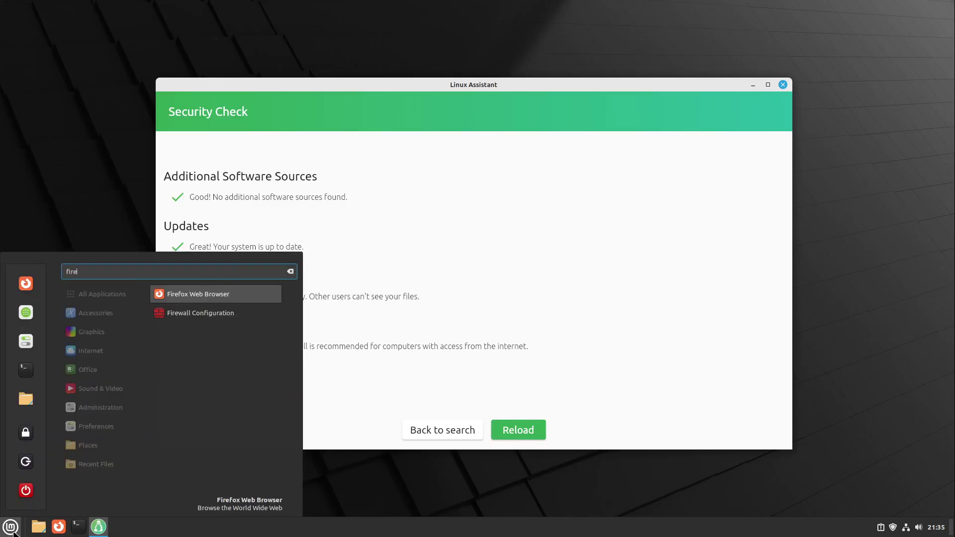
{"action": "key", "text": "Down"}
{"action": "key", "text": "Return"}
{"action": "type", "text": "••"}
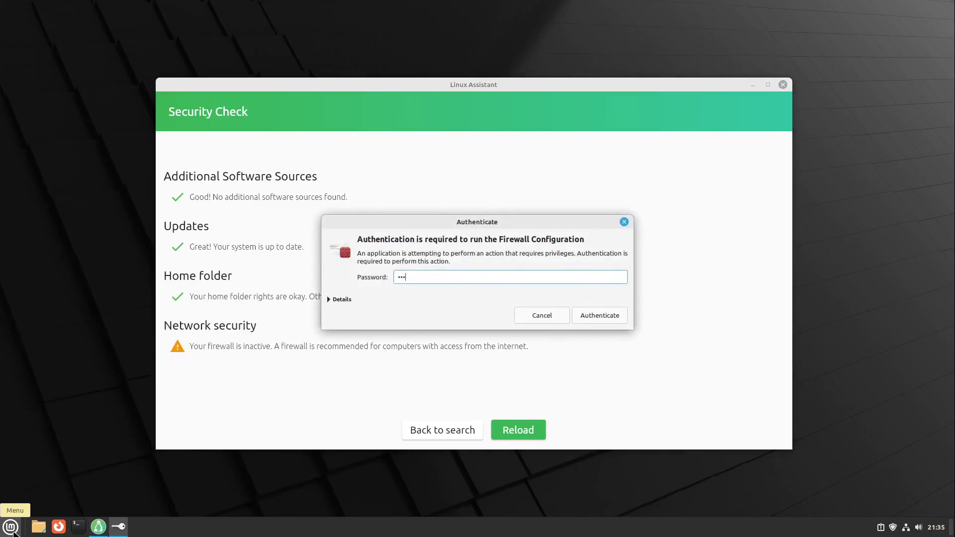
{"action": "type", "text": "•"}
{"action": "key", "text": "Return"}
{"action": "left_click", "coordinate": [87, 92]}
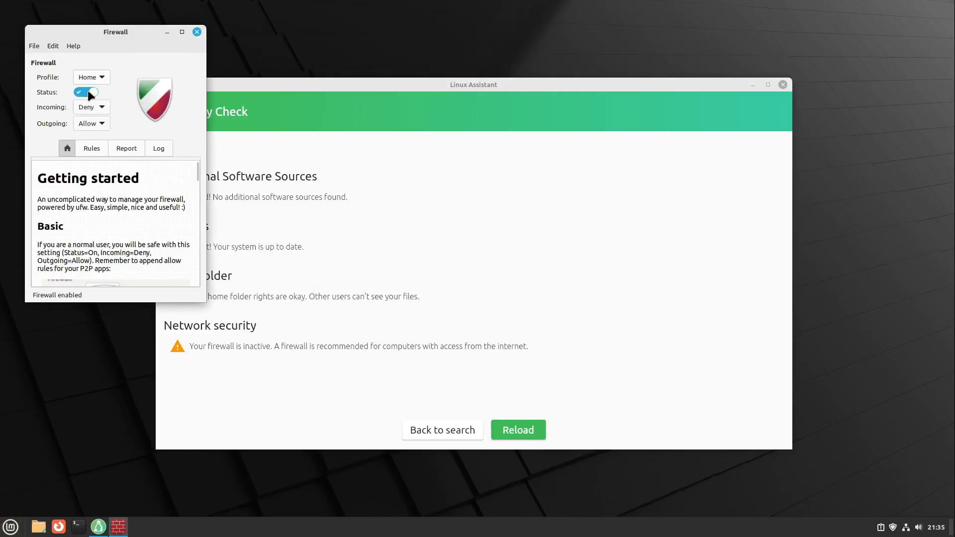
Rerun Linux Assistant's Security Check with the password to confirm the firewall is running
{"action": "left_click", "coordinate": [514, 429]}
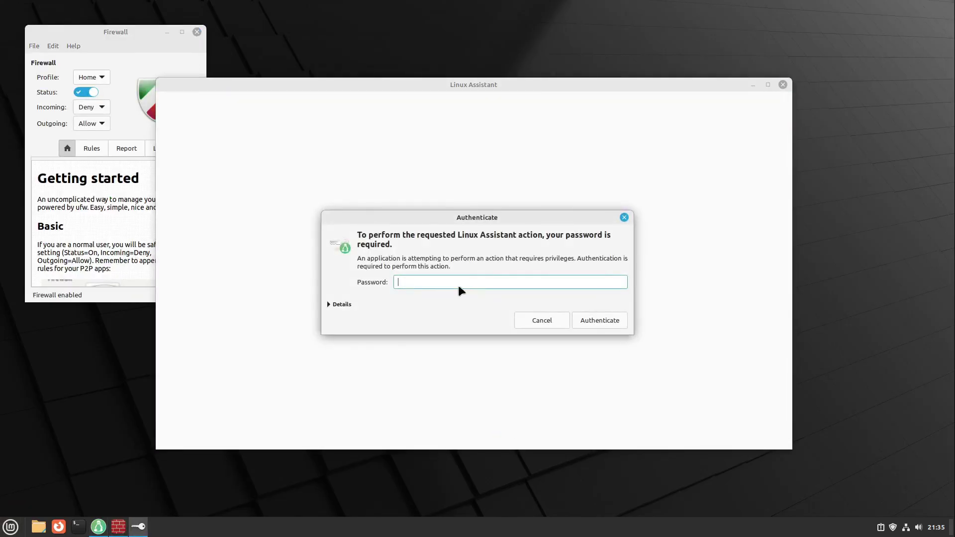
{"action": "type", "text": "••••"}
{"action": "key", "text": "Return"}
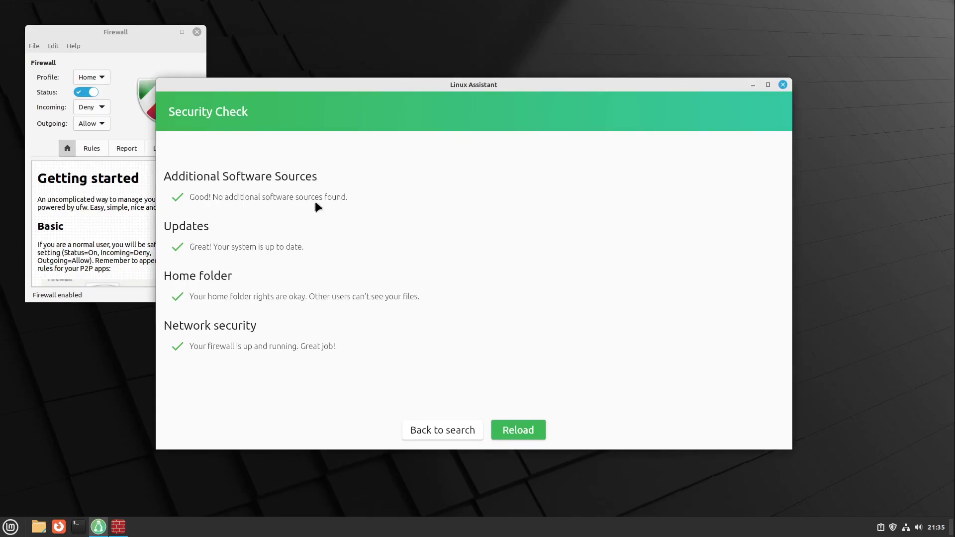
Return to the search start page, then open the feedback form and cancel it unsent
{"action": "left_click", "coordinate": [462, 429]}
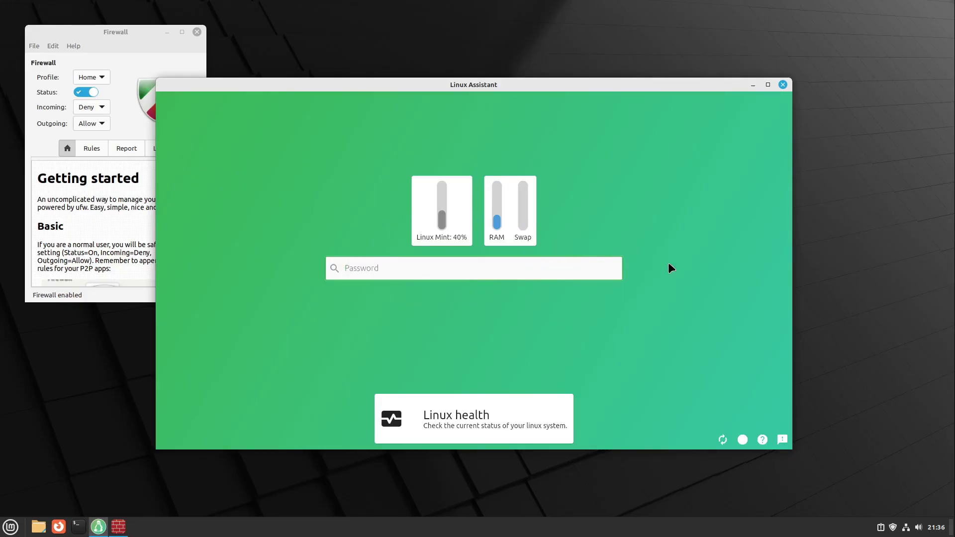
{"action": "left_click", "coordinate": [782, 440]}
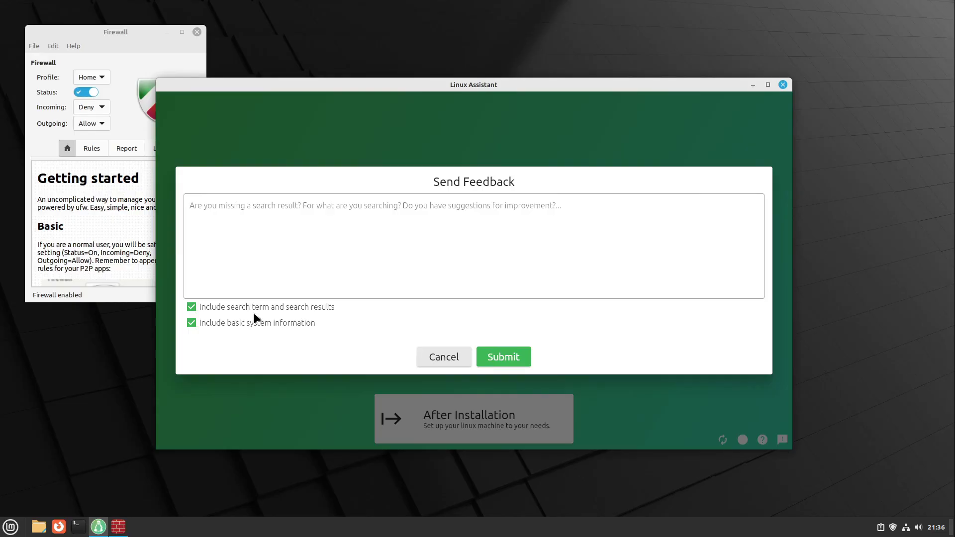
{"action": "left_click", "coordinate": [444, 355]}
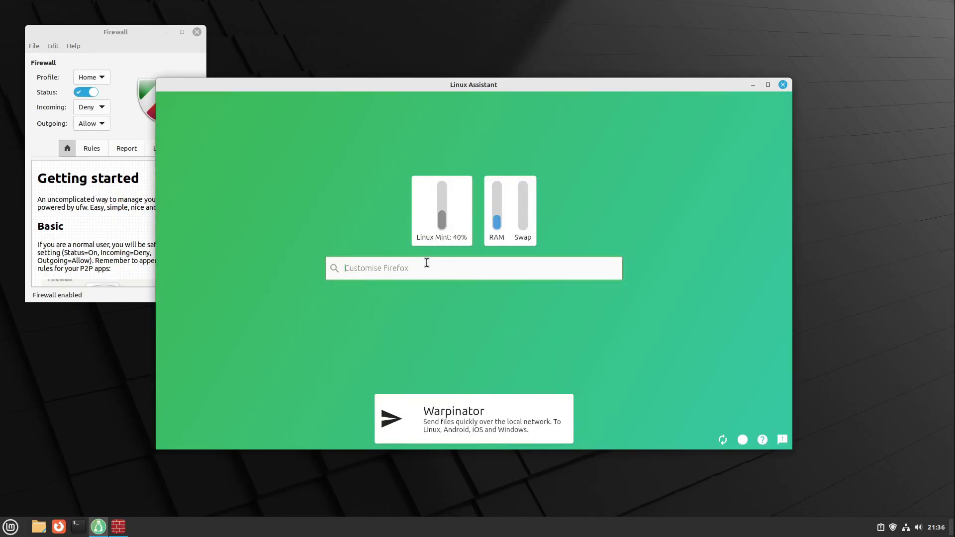
Search for 'fire' and open the feedback form with its text area focused
{"action": "type", "text": "fire"}
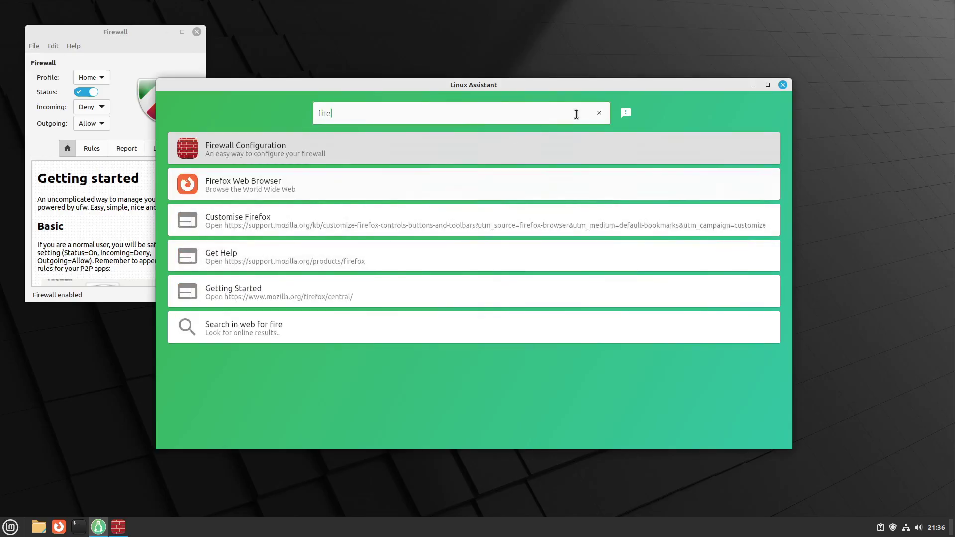
{"action": "left_click", "coordinate": [626, 113]}
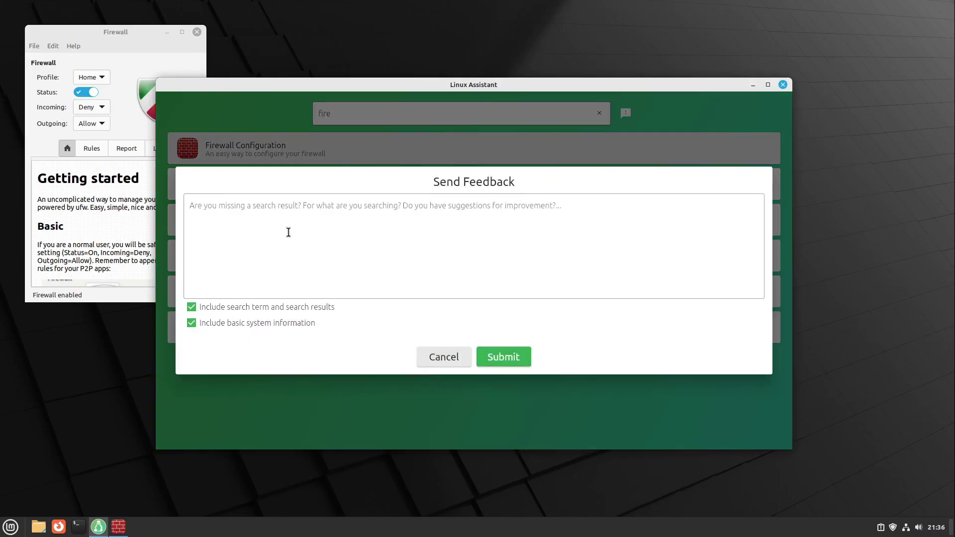
{"action": "left_click", "coordinate": [274, 220]}
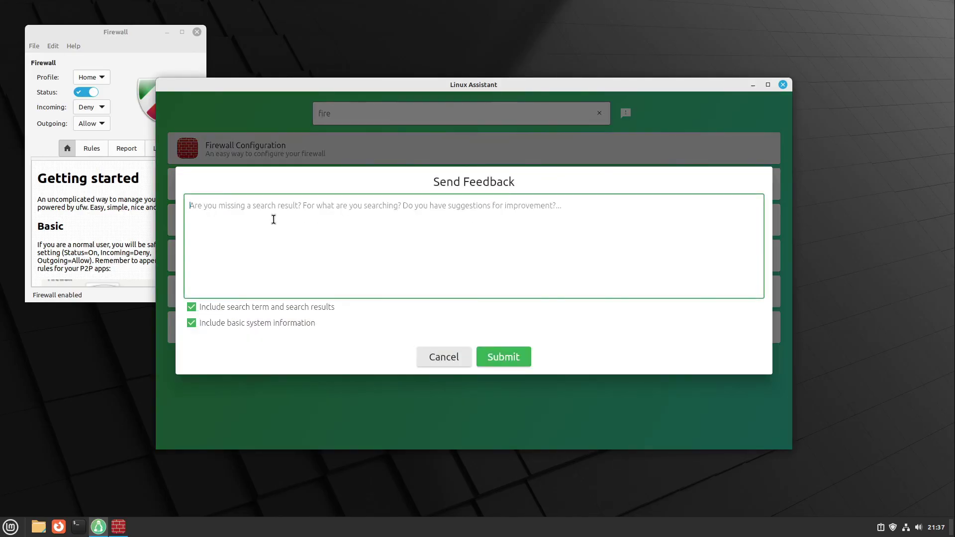
Untick both the include-search-results and include-system-information options in the feedback form
{"action": "left_click", "coordinate": [227, 326]}
{"action": "left_click", "coordinate": [191, 324]}
{"action": "left_click", "coordinate": [191, 308]}
{"action": "left_click", "coordinate": [328, 228]}
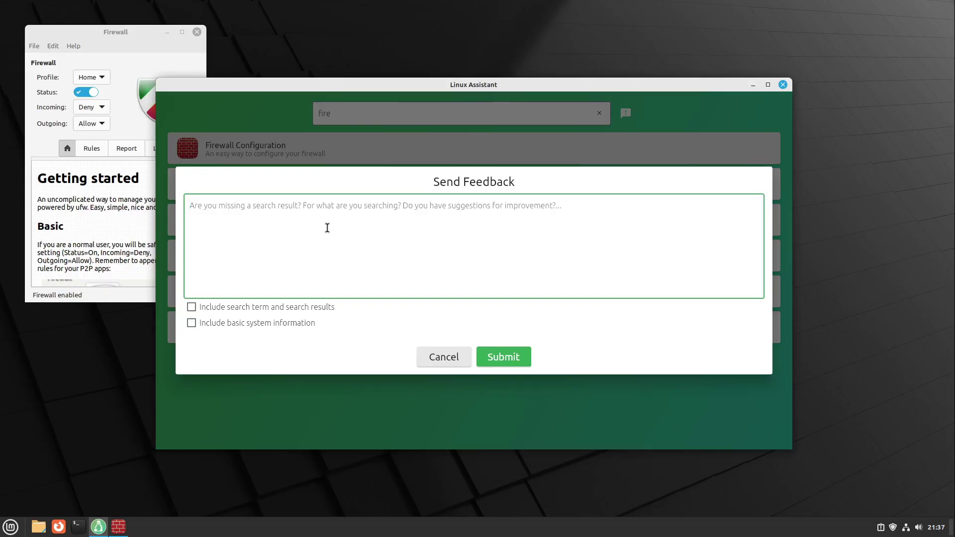